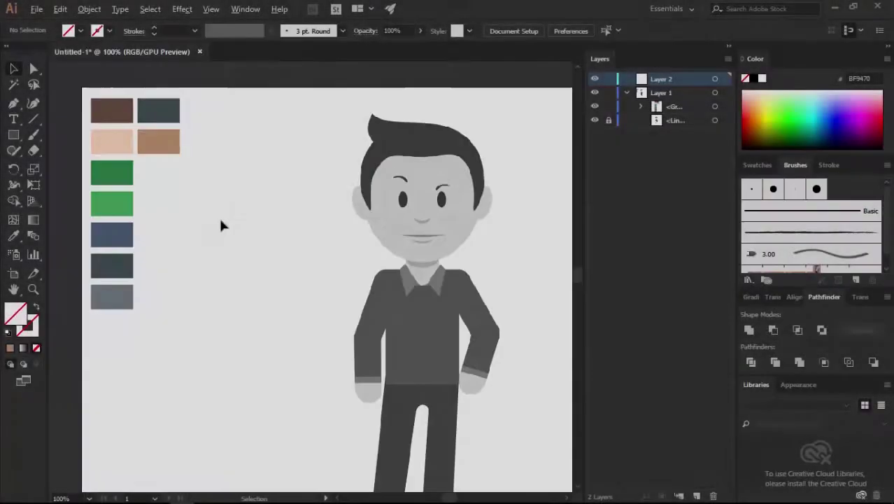
Step: Begin the hair outline at the quiff tip, down past the notch to the left sideburn
key("p")
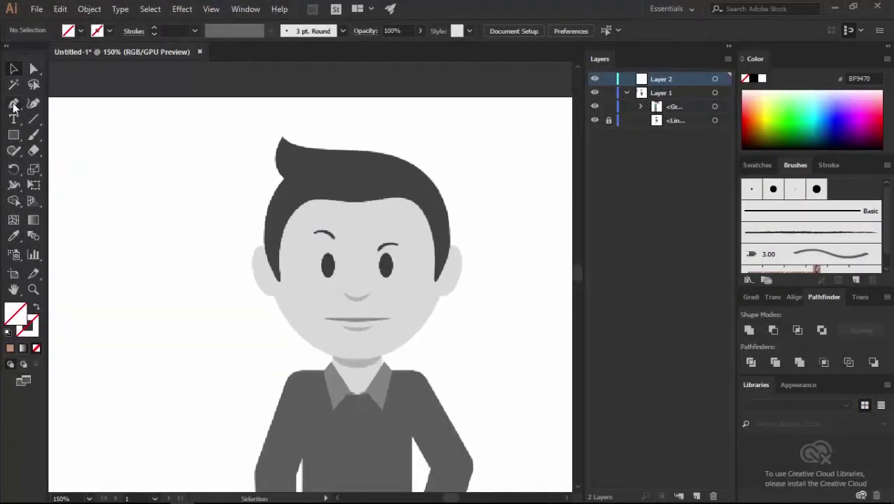
key("ctrl+plus")
key("ctrl+plus")
left_click(208, 131)
key("ctrl+plus")
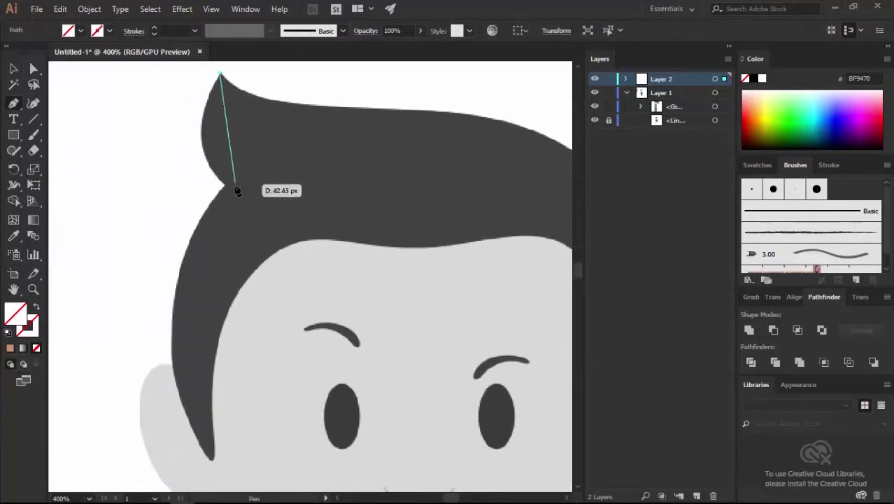
left_click_drag(273, 227, 273, 227)
scroll(229, 183, "down", 5)
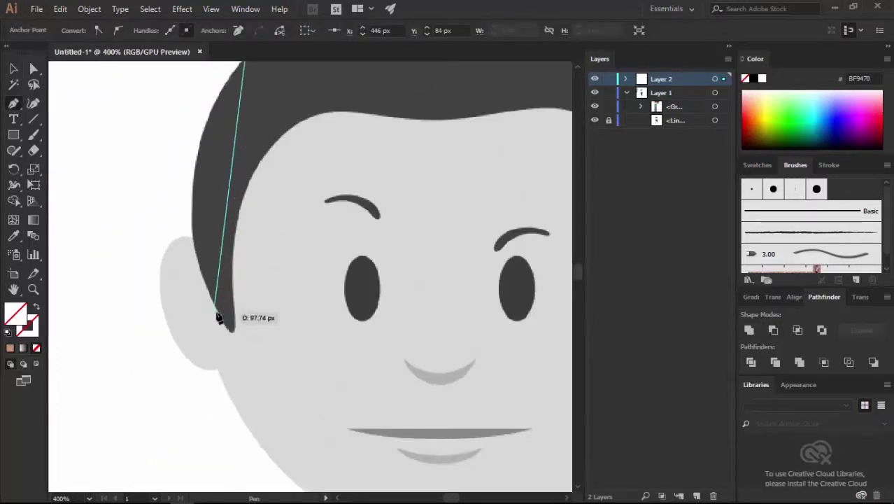
scroll(237, 334, "up", 1)
left_click_drag(232, 104, 235, 142)
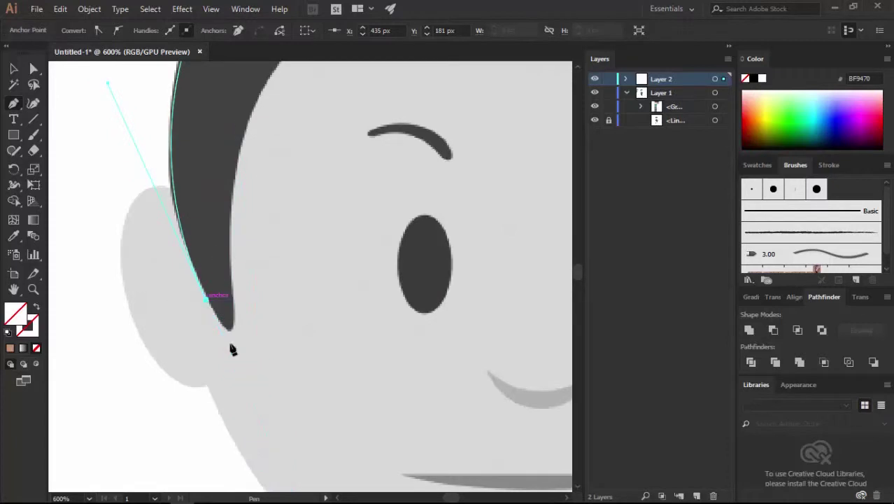
scroll(235, 336, "up", 1)
scroll(265, 261, "down", 2)
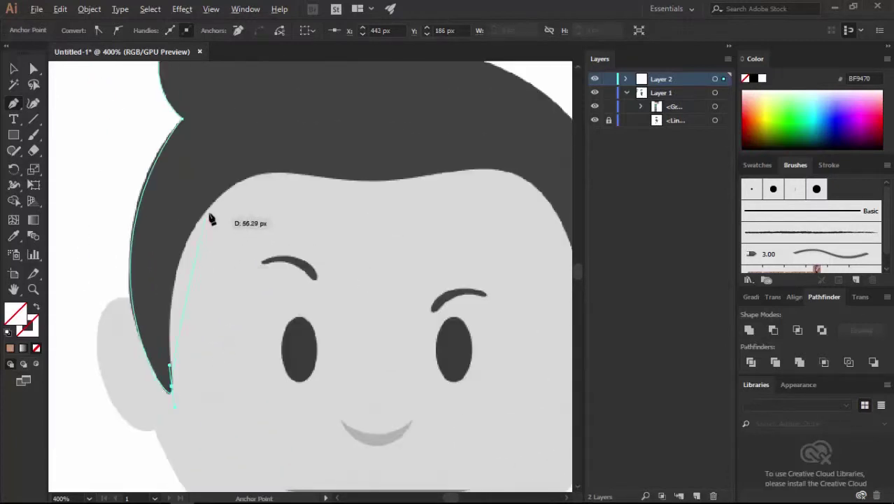
scroll(247, 214, "up", 1)
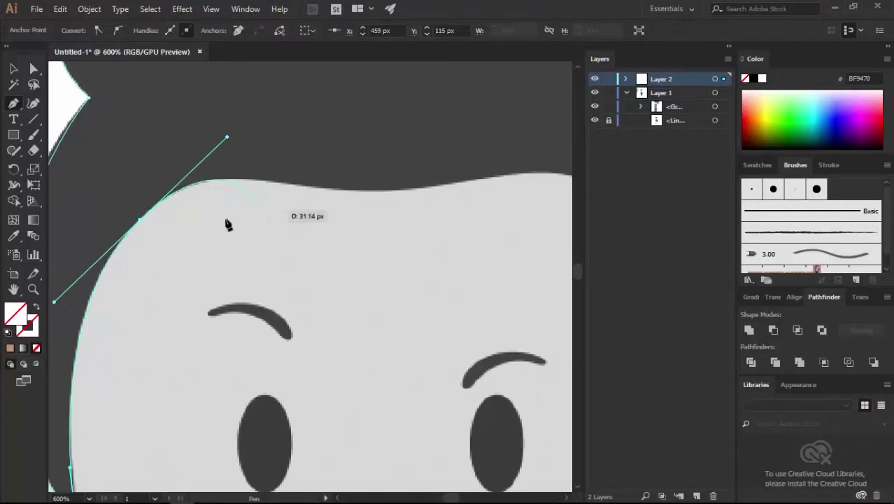
Step: Continue the hair outline along the hairline and down to the right sideburn tip
left_click_drag(200, 245, 245, 185)
mouse_move(287, 114)
left_mouse_down()
mouse_move(334, 129)
mouse_move(272, 183)
left_mouse_up()
mouse_move(351, 160)
left_mouse_down()
mouse_move(429, 184)
mouse_move(279, 183)
left_mouse_up()
mouse_move(335, 153)
left_mouse_down()
mouse_move(382, 182)
mouse_move(335, 133)
left_mouse_up()
mouse_move(412, 304)
left_mouse_down()
mouse_move(406, 231)
mouse_move(402, 301)
left_mouse_up()
left_click_drag(400, 364, 407, 364)
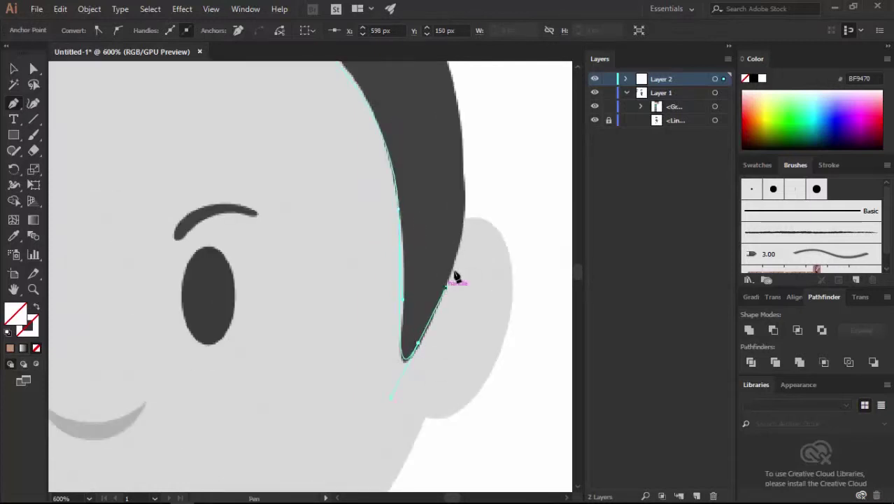
Step: Curve the outline up the outer right side and across the top, closing it at the quiff
key("ctrl+minus")
mouse_move(474, 189)
left_mouse_down()
mouse_move(450, 112)
mouse_move(489, 210)
left_mouse_up()
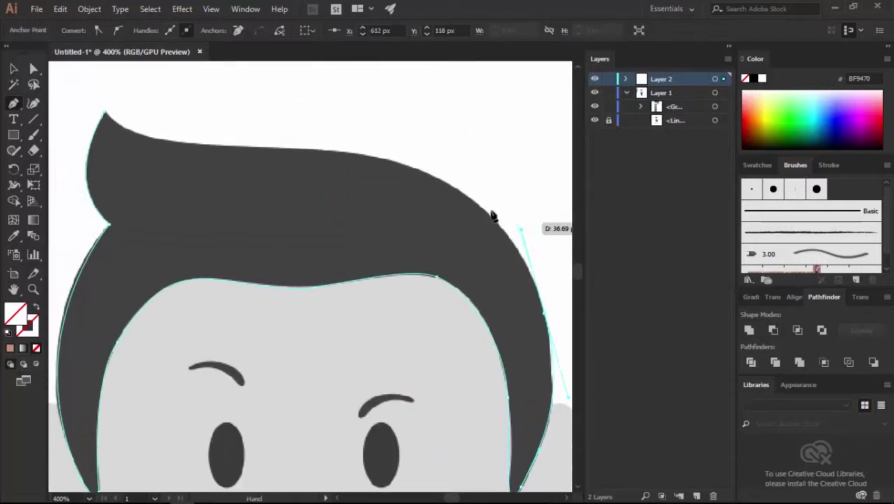
mouse_move(359, 172)
left_mouse_down()
mouse_move(244, 154)
mouse_move(298, 196)
left_mouse_up()
left_click_drag(156, 172, 111, 120)
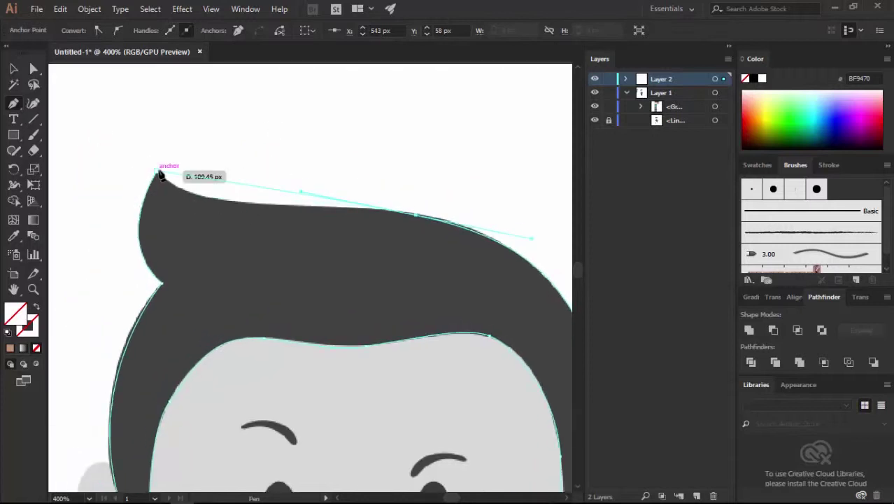
key("ctrl+minus")
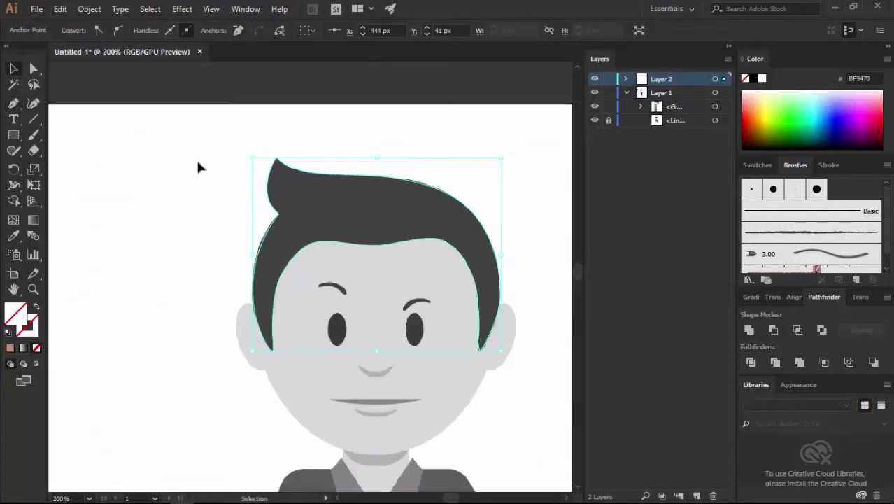
scroll(321, 190, "left", 5)
Step: Fill the traced hair shape with the brown swatch 6B503F
key("i")
key("v")
scroll(140, 175, "right", 5)
Step: Show the hair path's individual anchors for direct editing
scroll(335, 202, "up", 2)
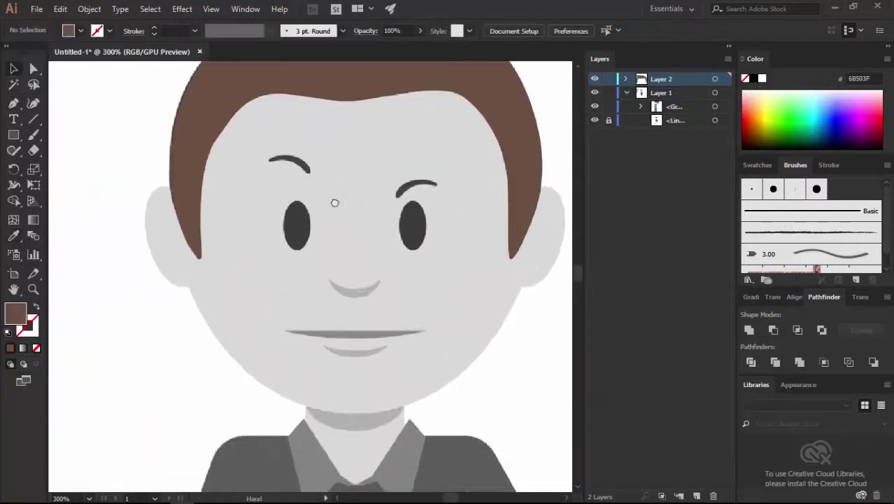
scroll(382, 213, "up", 2)
scroll(320, 259, "up", 1)
key("a")
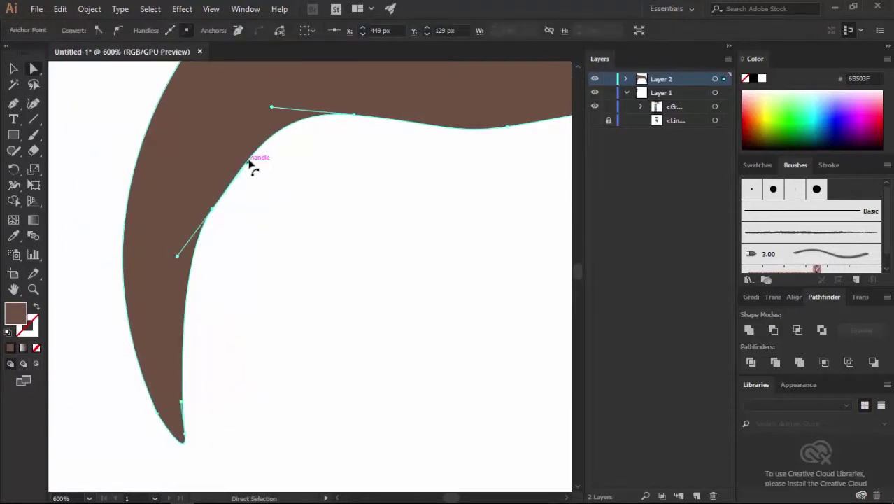
left_click(321, 260)
scroll(320, 260, "down", 1)
scroll(320, 260, "down", 1)
scroll(344, 243, "down", 1)
Step: Drag the inner hairline anchor's handle to smooth the curve, then deselect to review
left_click(456, 288)
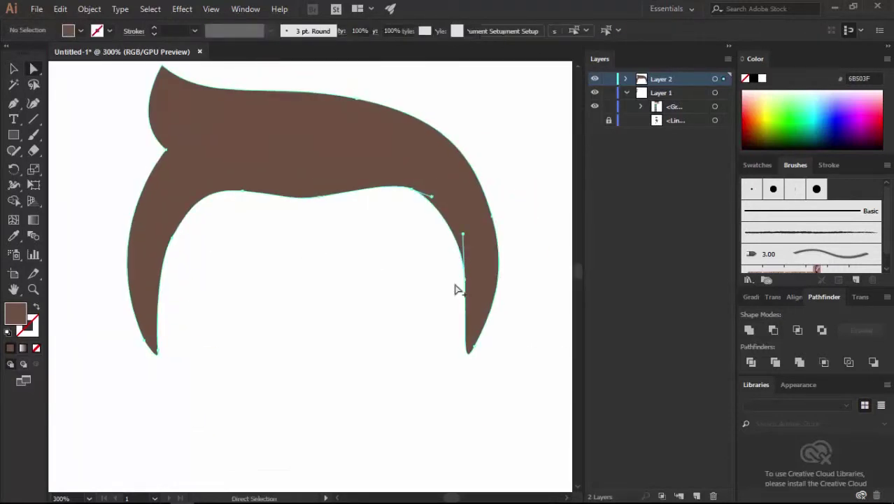
scroll(473, 274, "up", 3)
left_click_drag(469, 180, 455, 180)
left_click(379, 232)
scroll(379, 232, "down", 1)
scroll(315, 209, "left", 4)
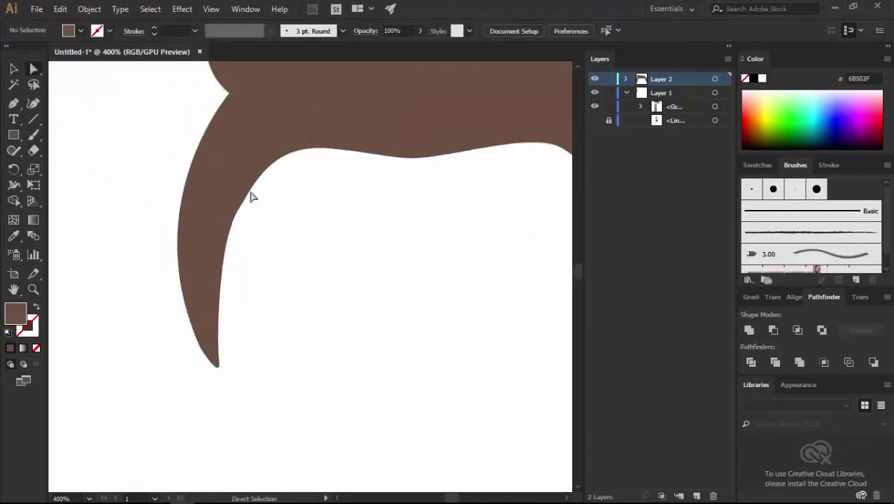
left_click(248, 194)
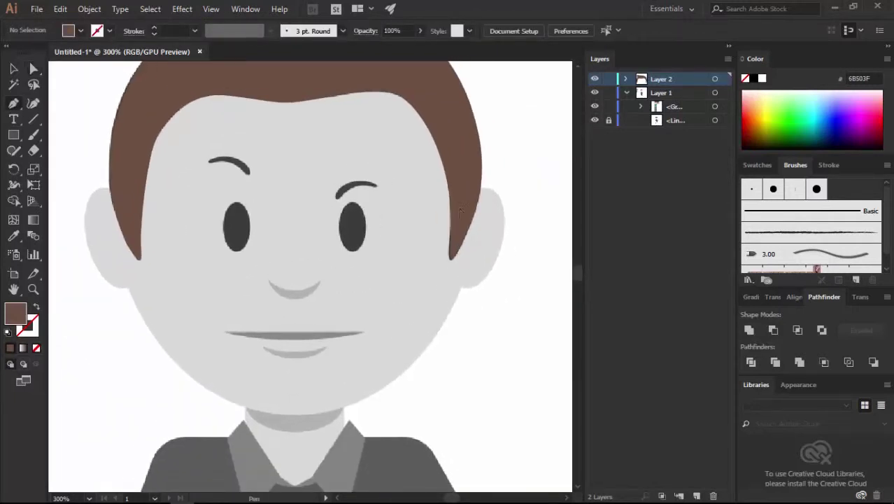
Step: Start the face outline beside the sideburn, curving around the right ear to a corner below it
scroll(459, 213, "up", 2)
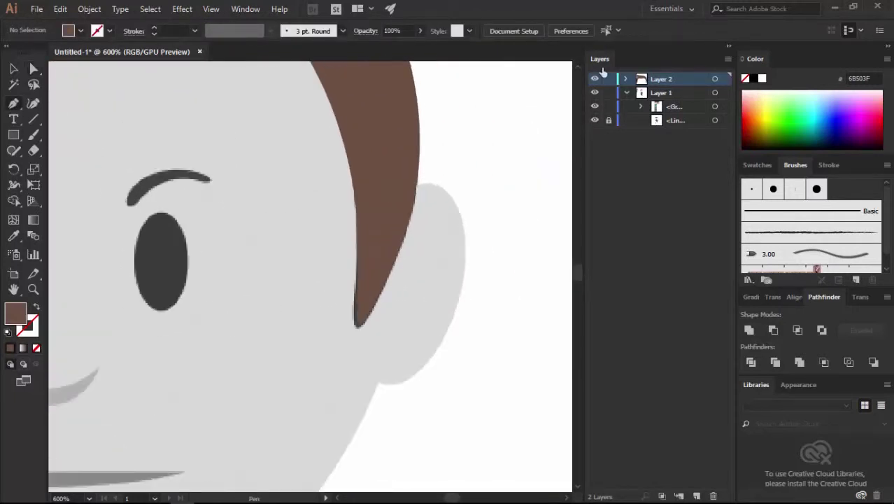
scroll(412, 199, "up", 2)
left_click(415, 131)
left_click_drag(533, 180, 563, 273)
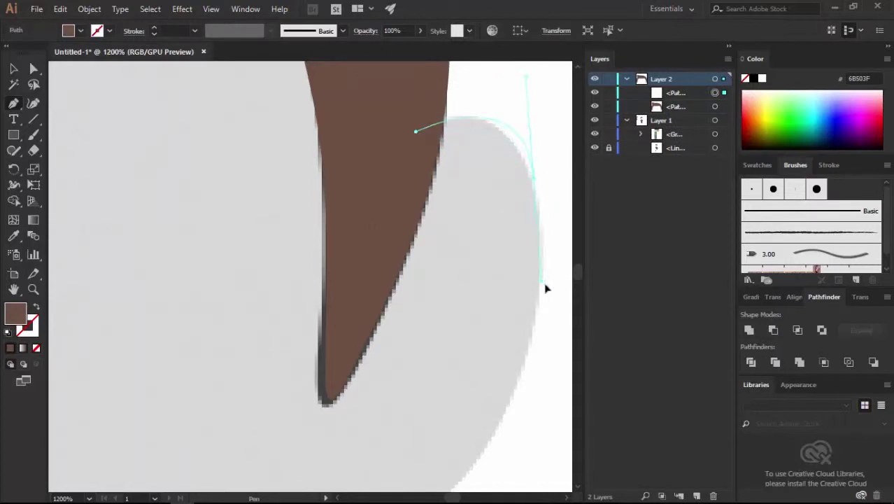
scroll(420, 280, "down", 2)
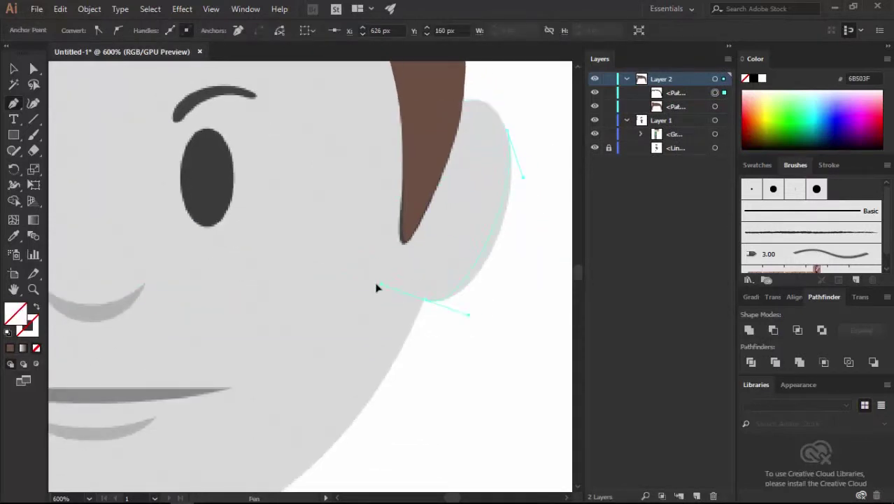
left_click(425, 302)
scroll(295, 320, "down", 2)
scroll(220, 300, "up", 1)
Step: Continue the face outline around the chin and up around the left ear into the hair
scroll(170, 276, "down", 1)
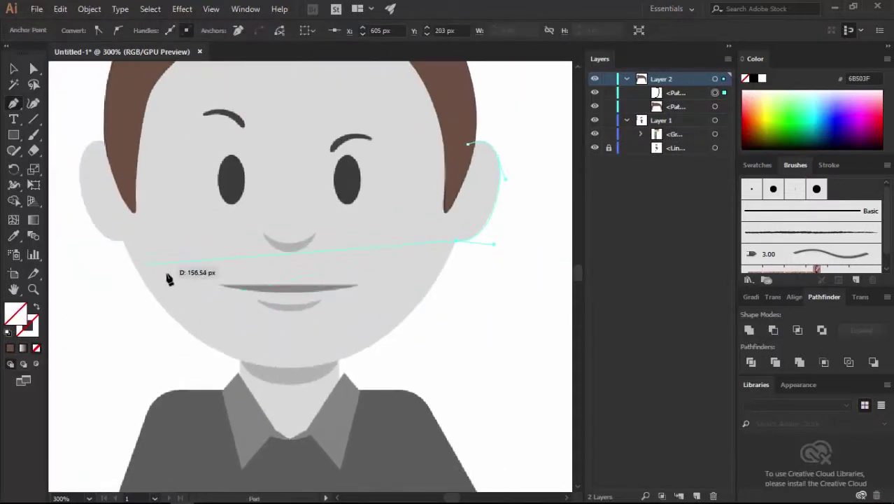
scroll(206, 321, "down", 1)
scroll(169, 274, "up", 1)
scroll(289, 117, "down", 2)
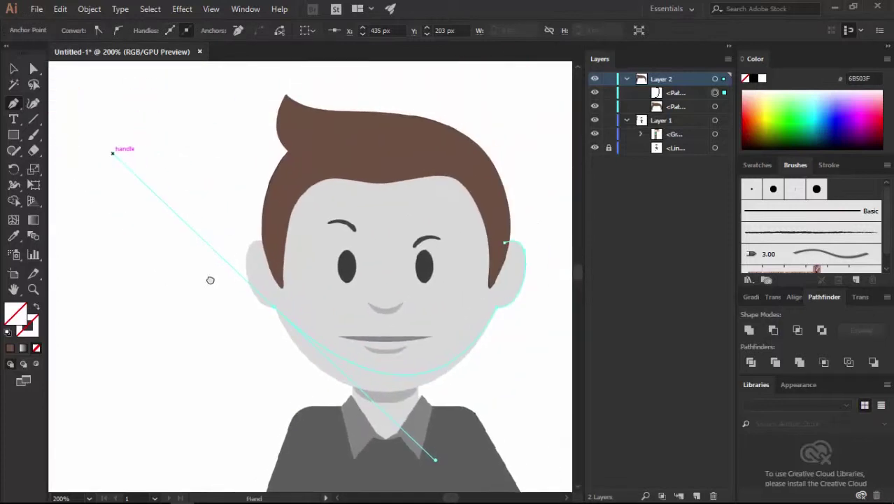
scroll(210, 276, "up", 1)
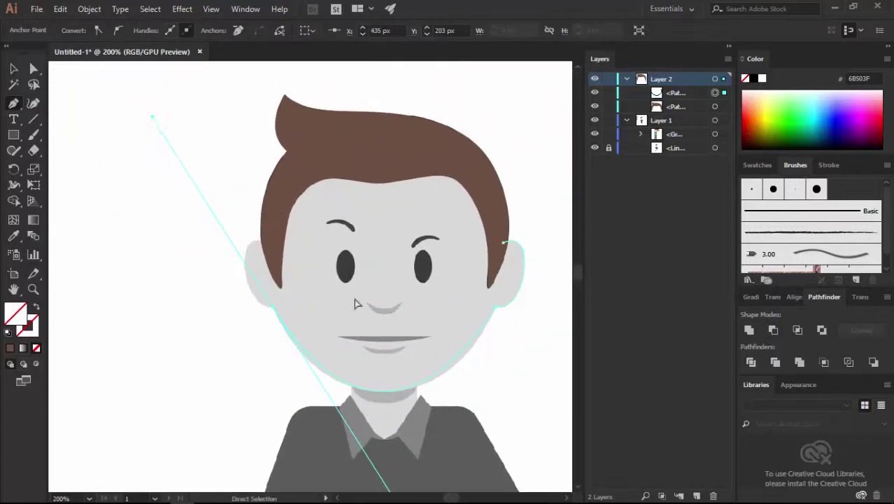
scroll(355, 303, "up", 2)
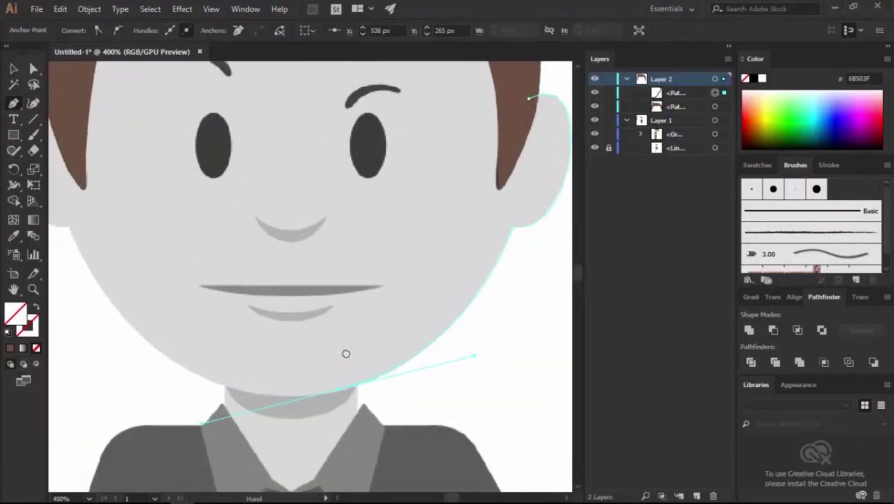
scroll(143, 265, "down", 1)
left_click_drag(144, 265, 189, 290)
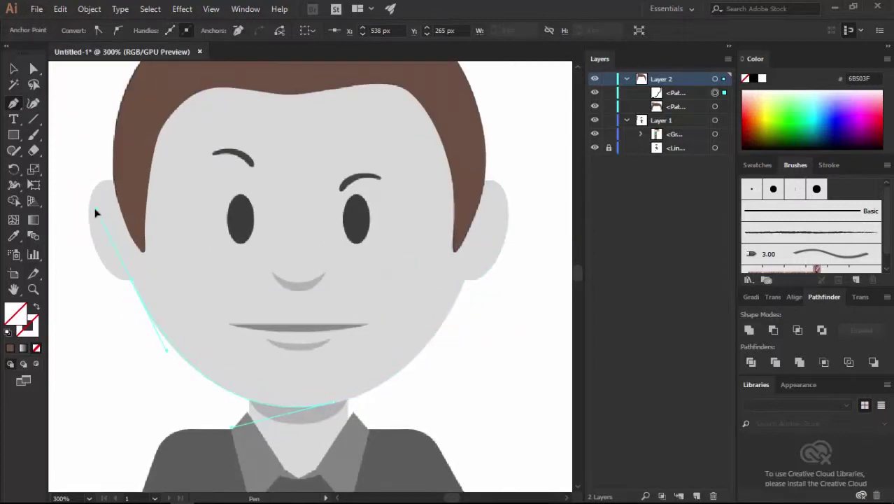
scroll(124, 254, "up", 2)
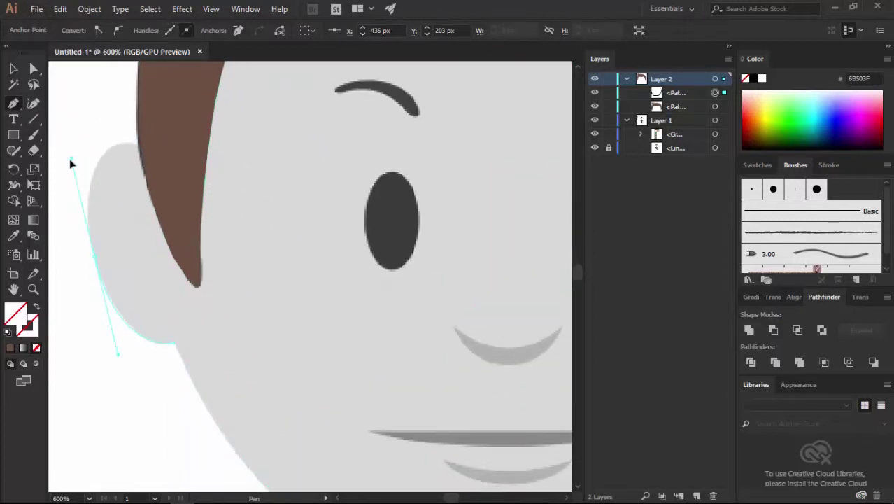
left_click_drag(140, 145, 173, 301)
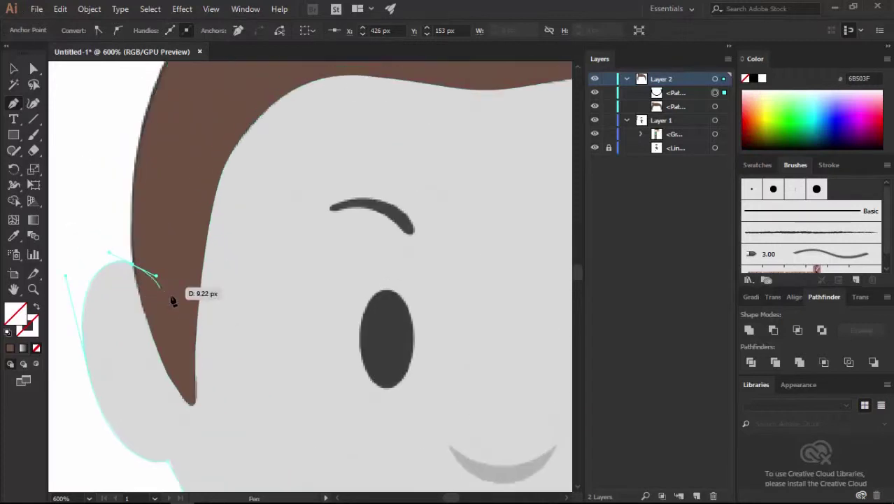
Step: Add corner points across the hair and close the face-and-ears outline
scroll(172, 301, "down", 1)
left_click(199, 140)
scroll(199, 139, "down", 1)
left_click(361, 97)
left_click(490, 175)
left_click(521, 278)
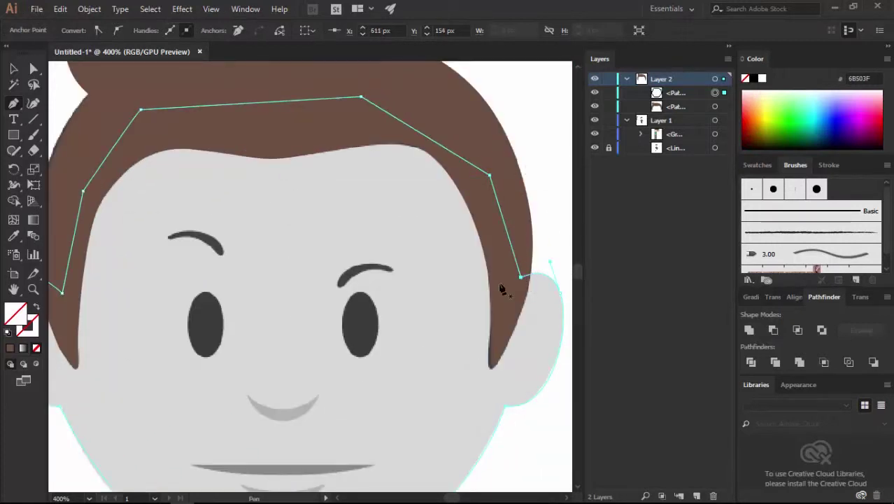
scroll(538, 219, "down", 3)
scroll(333, 220, "down", 3)
Step: Fill the face shape with the light skin swatch FCDABE and deselect it
key("i")
left_click(112, 168)
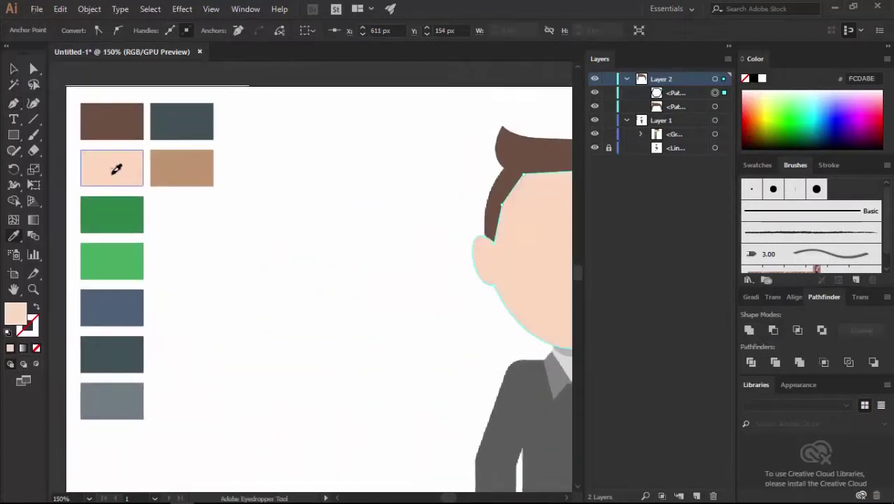
key("v")
scroll(308, 207, "up", 2)
left_click(459, 230)
scroll(533, 208, "up", 1)
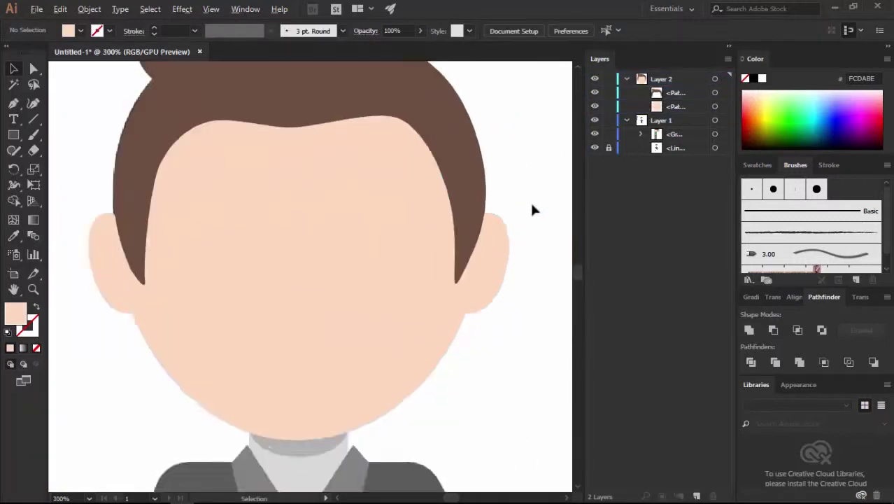
scroll(530, 200, "down", 1)
Step: Draw an ellipse and stretch it to cover the right eye
left_click(13, 134)
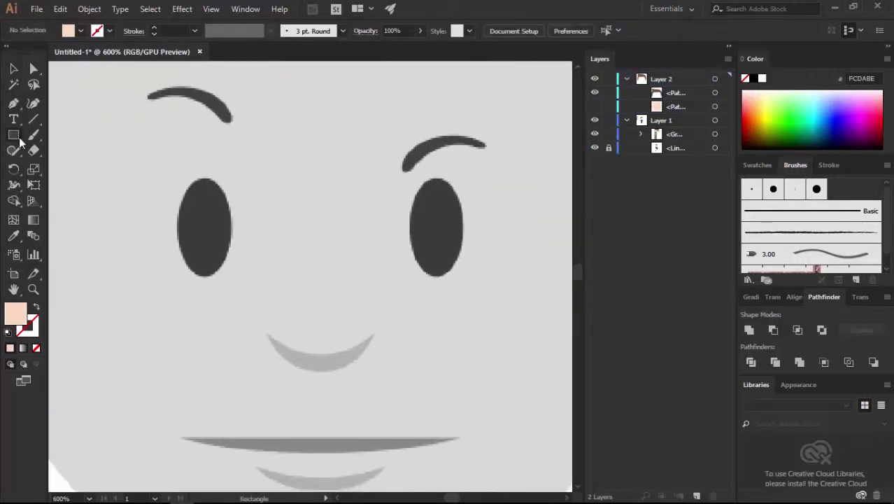
left_click(60, 166)
left_click_drag(429, 213, 464, 277)
key("v")
left_click_drag(447, 238, 430, 217)
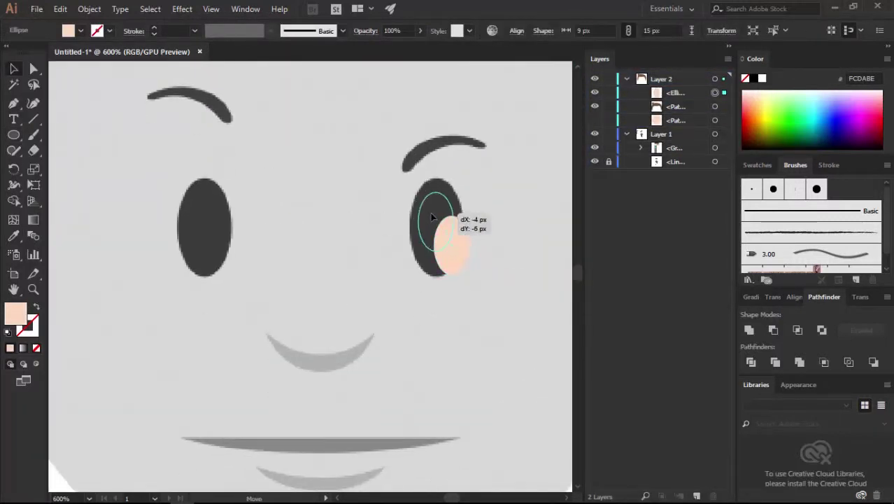
left_click_drag(439, 251, 437, 274)
left_click_drag(437, 191, 437, 180)
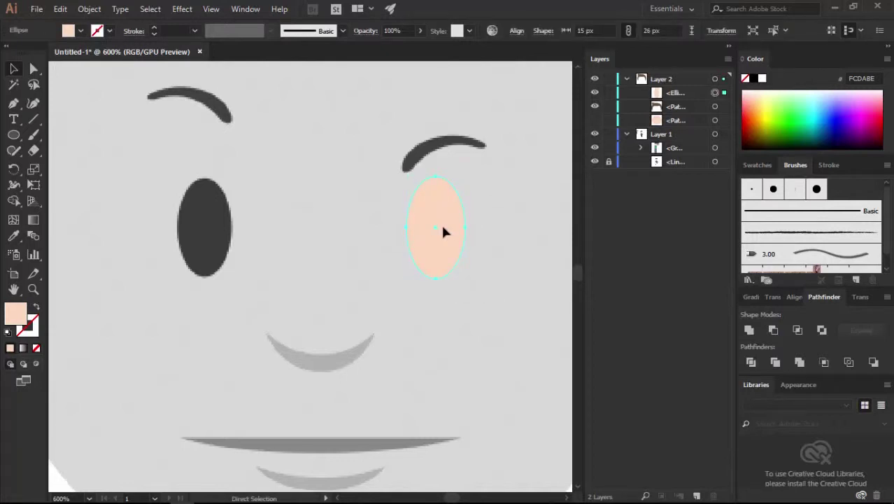
Step: Alt-drag a copy onto the left eye and set both ellipses' fill to None
left_click_drag(441, 224, 210, 224)
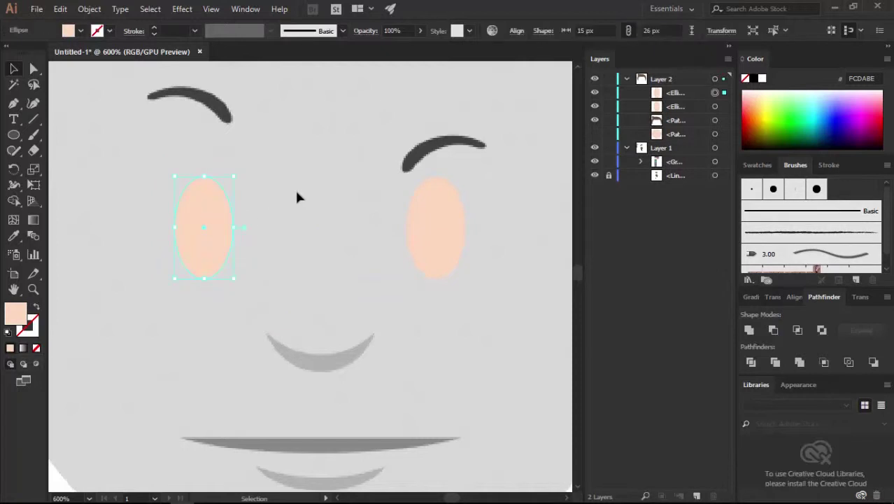
scroll(343, 210, "down", 2)
key("slash")
scroll(270, 200, "up", 2)
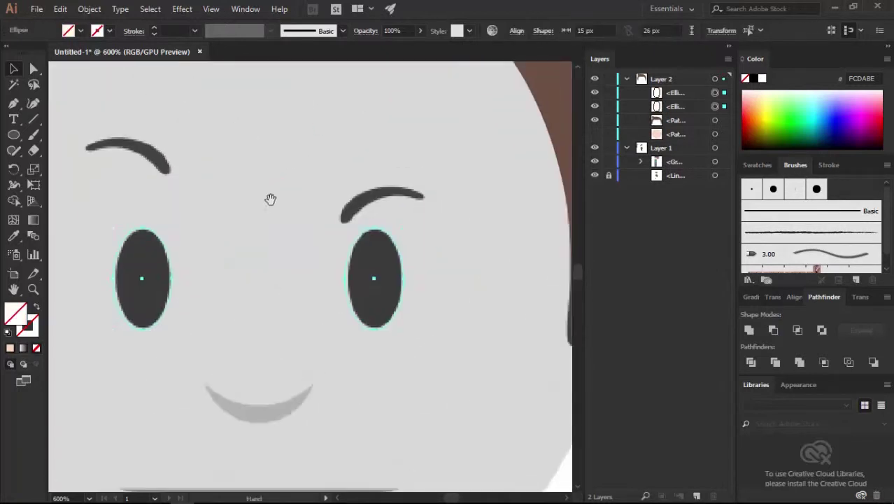
key("ctrl+shift+a")
scroll(269, 200, "up", 2)
key("p")
scroll(315, 266, "up", 1)
Step: Trace a curved path along the first eyebrow's edge from its left end
left_click(207, 311)
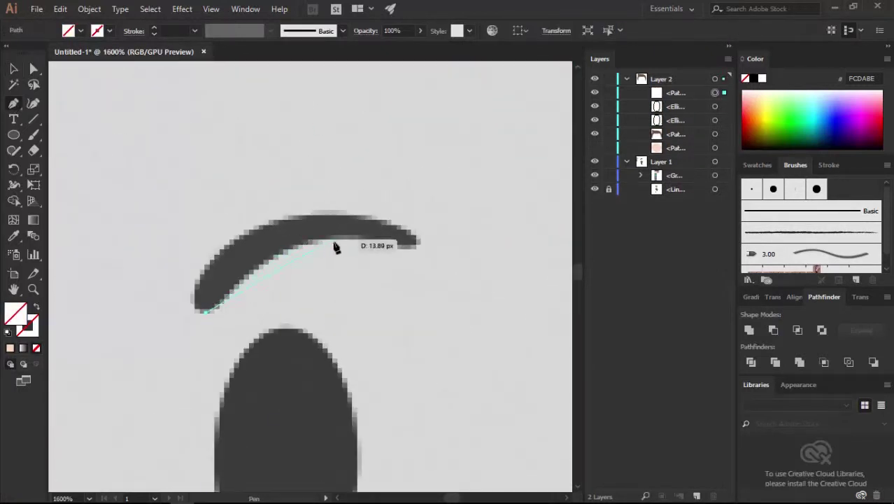
scroll(413, 219, "up", 1)
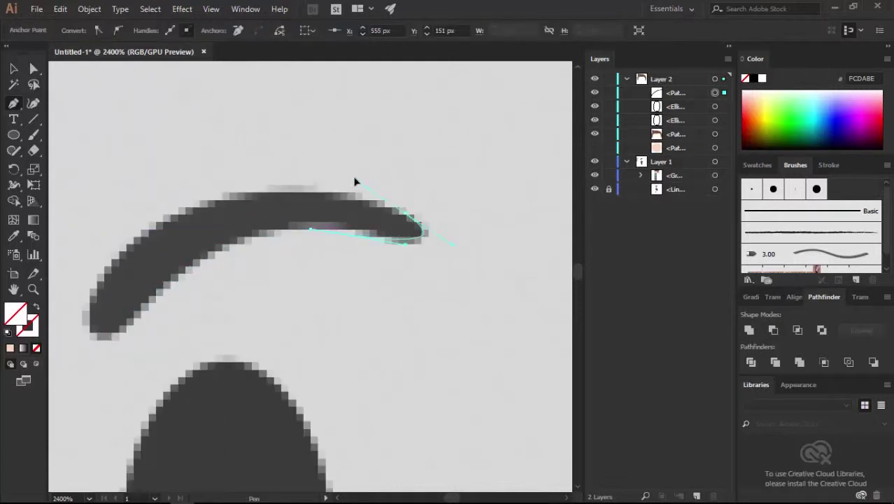
left_click_drag(355, 182, 418, 154)
left_click_drag(187, 228, 123, 324)
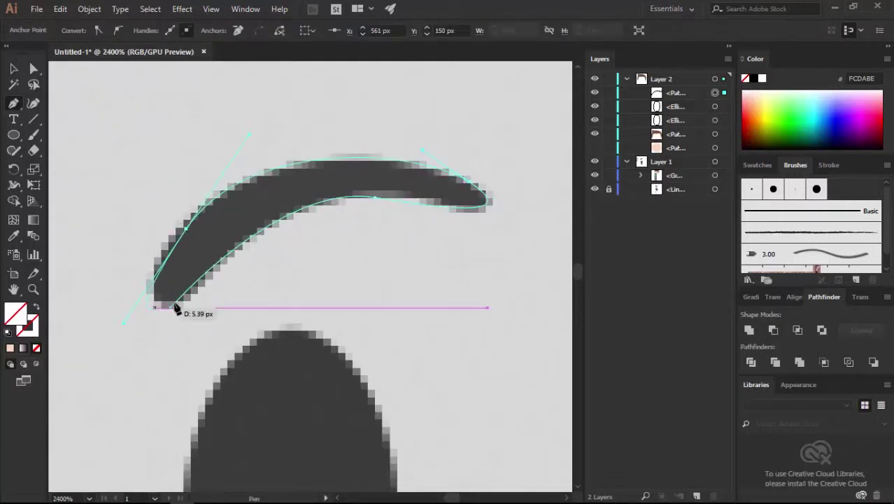
left_click(305, 280, "ctrl")
scroll(424, 229, "down", 1)
scroll(367, 213, "right", 3)
scroll(354, 255, "up", 1)
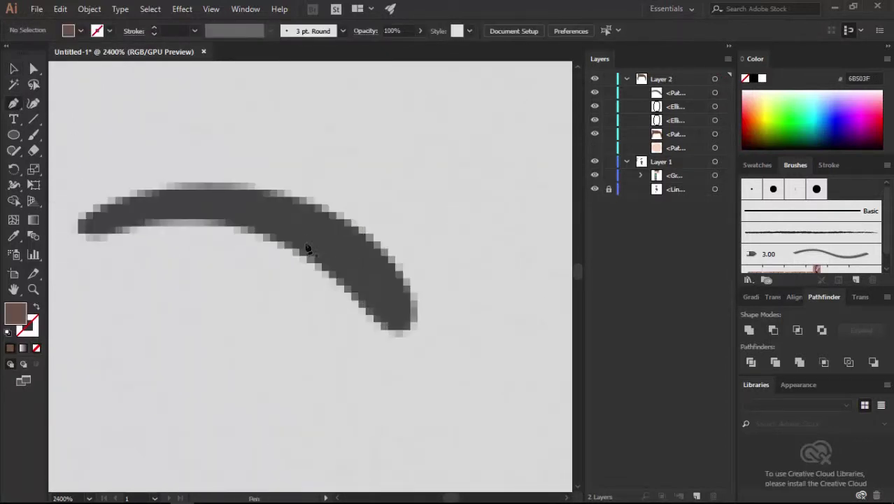
scroll(306, 249, "up", 1)
Step: Trace the other eyebrow as a closed, smoothly curved shape
left_click(105, 237)
left_click(263, 177)
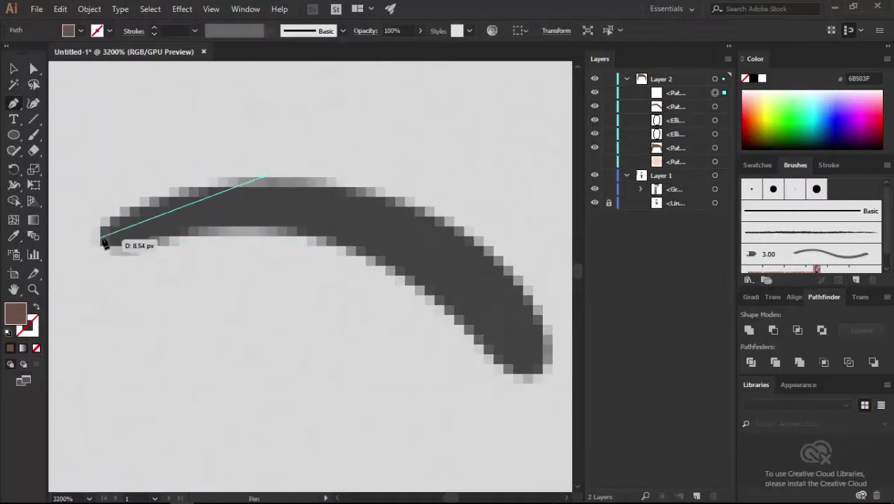
left_click_drag(140, 284, 236, 239)
mouse_move(305, 245)
left_mouse_down()
mouse_move(355, 269)
mouse_move(397, 322)
left_mouse_up()
left_click_drag(473, 401, 504, 329)
left_click_drag(288, 144, 319, 175)
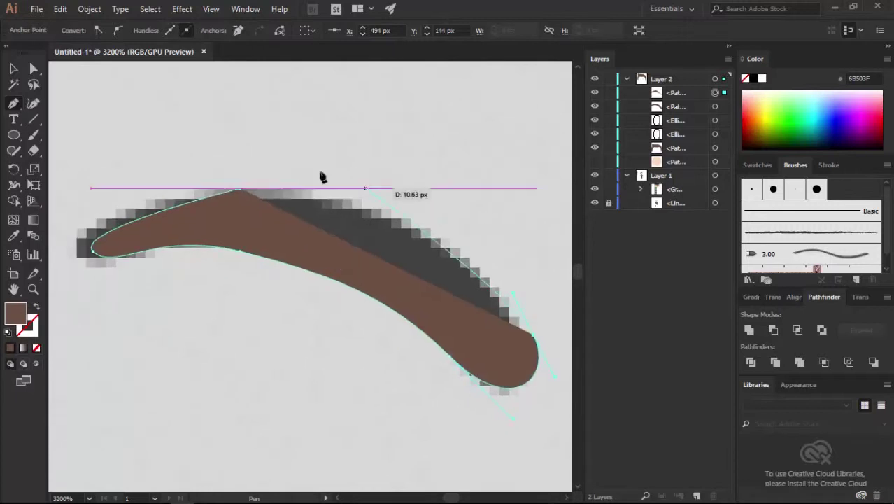
left_click_drag(238, 187, 188, 203)
left_click(325, 183, "ctrl")
Step: Reshape the eyebrow's lower curve and level its left-end handle with Direct Selection
key("a")
left_click(250, 214)
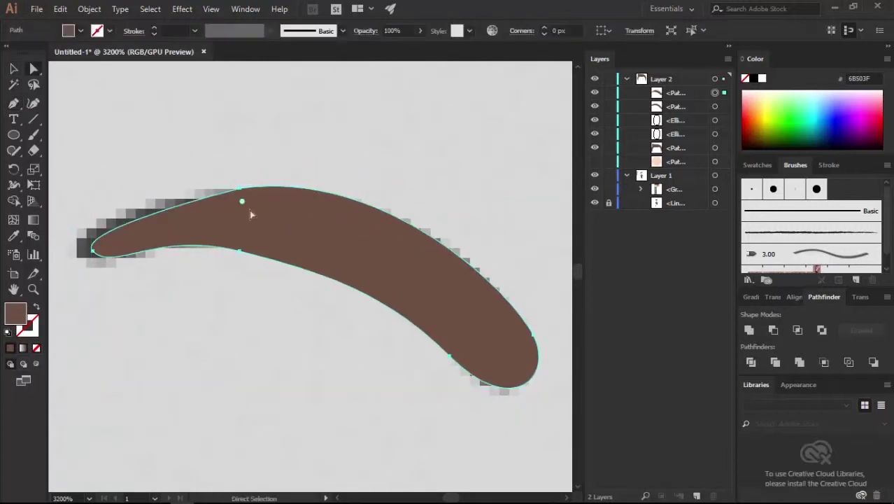
left_click_drag(238, 252, 280, 252)
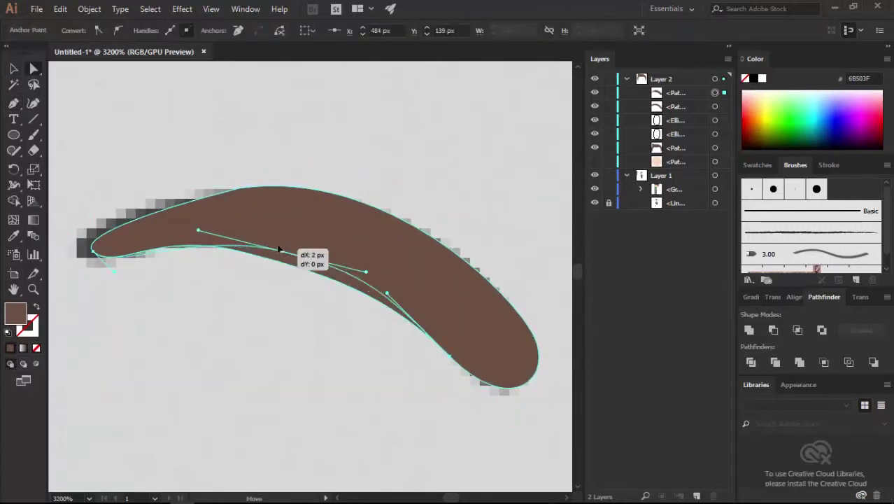
left_click(93, 250)
left_click_drag(175, 245, 306, 247)
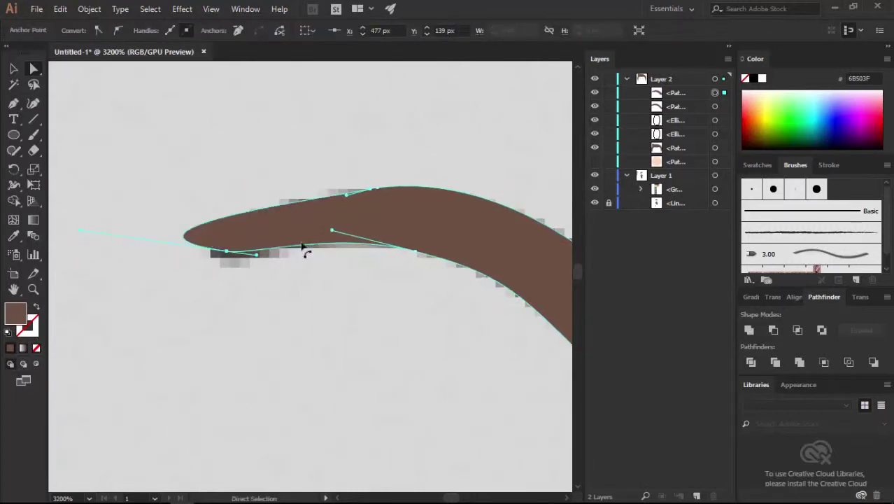
scroll(302, 256, "down", 1)
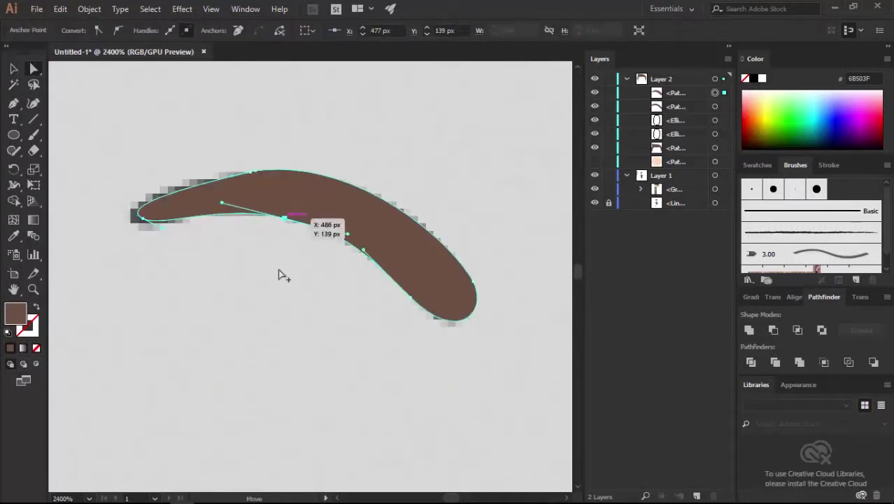
scroll(282, 275, "up", 2)
mouse_move(141, 155)
left_mouse_down()
mouse_move(144, 176)
mouse_move(172, 175)
left_mouse_up()
scroll(233, 230, "down", 2)
scroll(226, 229, "up", 1)
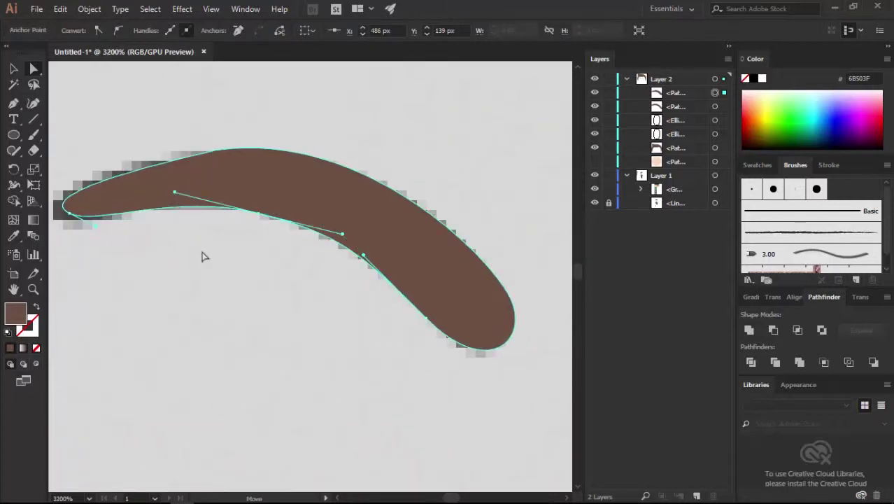
left_click(296, 293)
Step: Trace the nose crescent as a closed, unfilled curved outline
scroll(342, 241, "down", 2)
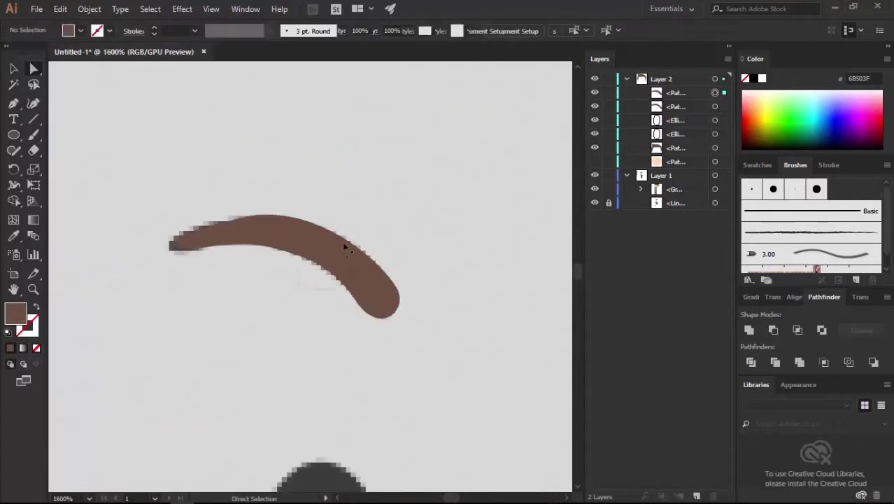
scroll(485, 302, "down", 3)
scroll(485, 302, "down", 2)
scroll(251, 226, "down", 2)
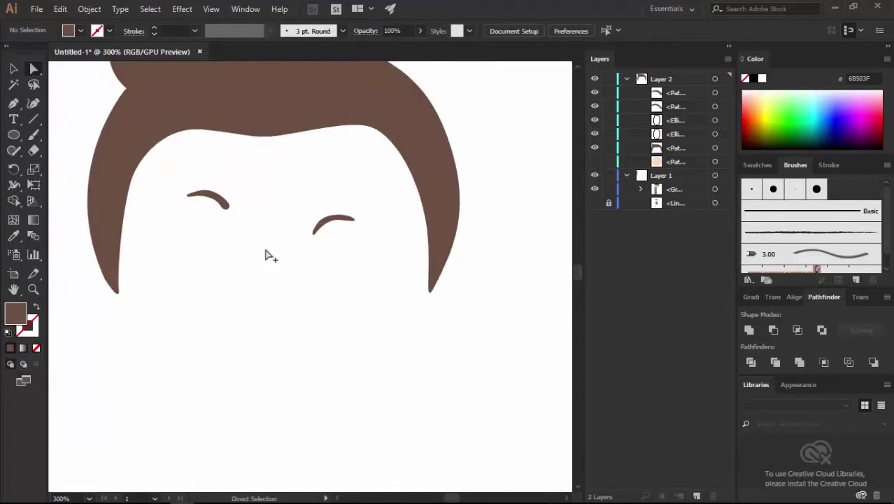
scroll(268, 253, "up", 1)
scroll(376, 290, "down", 1)
scroll(378, 283, "up", 2)
scroll(385, 253, "up", 2)
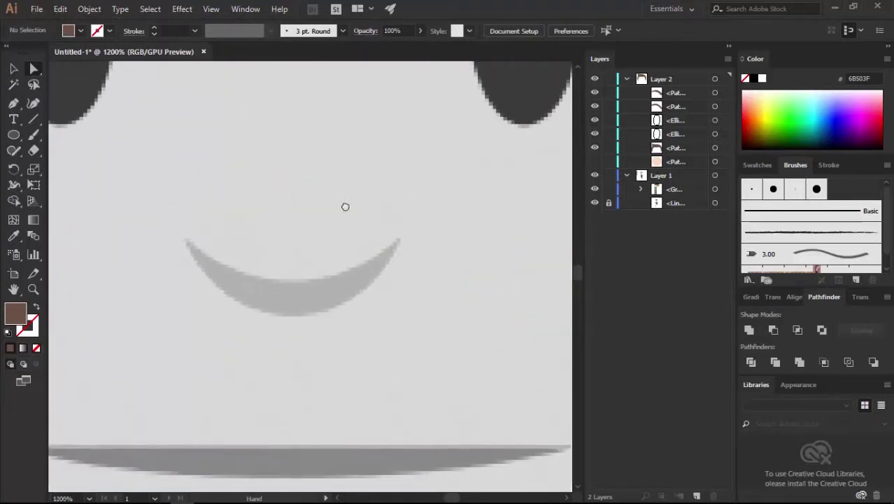
key("p")
left_click(182, 240)
left_click_drag(400, 240, 507, 61)
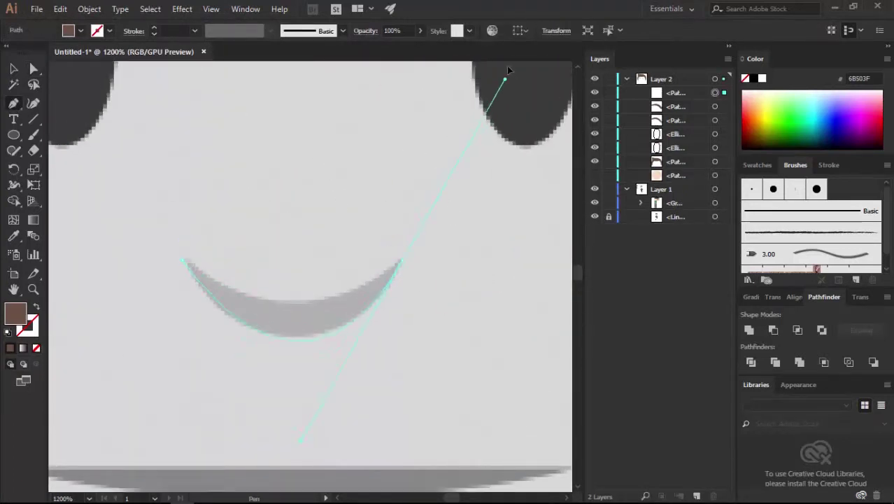
scroll(454, 210, "up", 3)
mouse_move(403, 312)
left_mouse_down()
mouse_move(72, 343)
mouse_move(94, 343)
left_mouse_up()
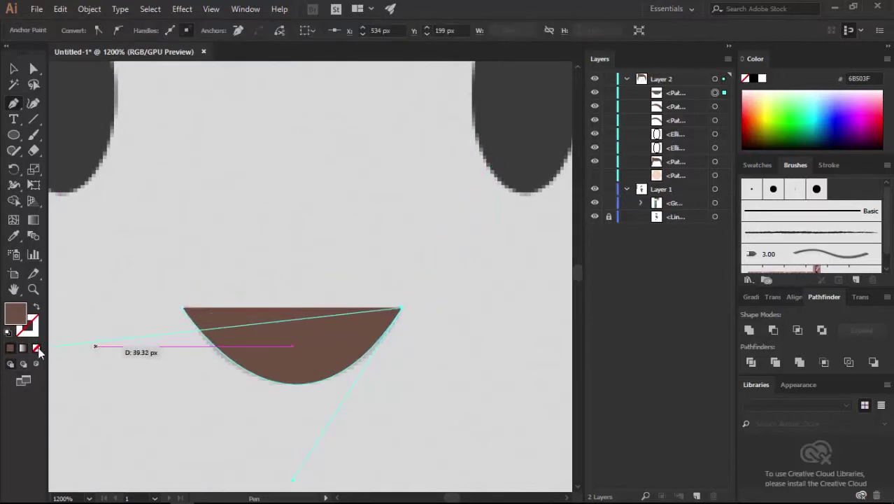
left_click(175, 305)
scroll(62, 235, "left", 2)
scroll(61, 234, "left", 1)
key("v")
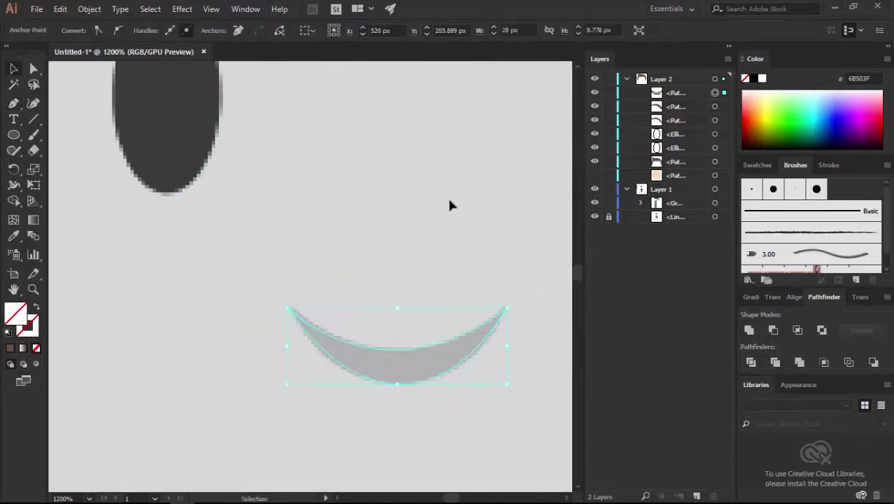
key("ctrl+minus")
Step: Trace the mouth line as a closed, unfilled outline
key("p")
key("ctrl+plus")
left_click(164, 245)
scroll(453, 267, "right", 3)
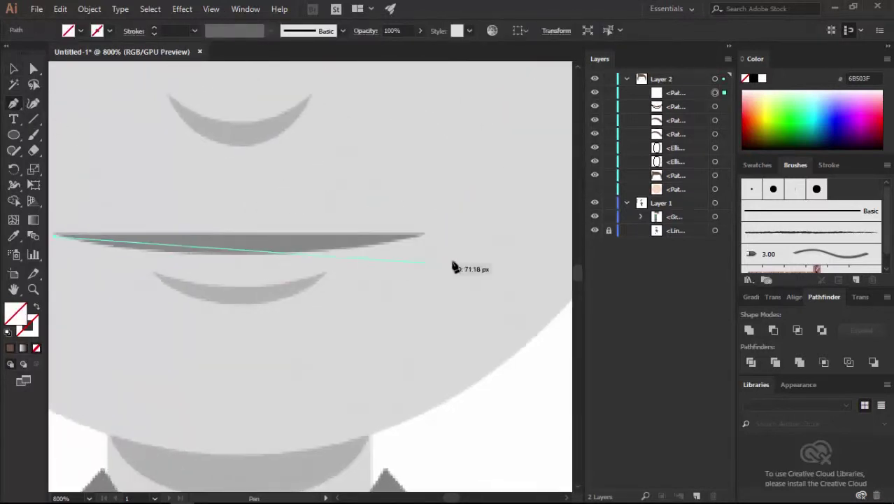
scroll(506, 200, "right", 3)
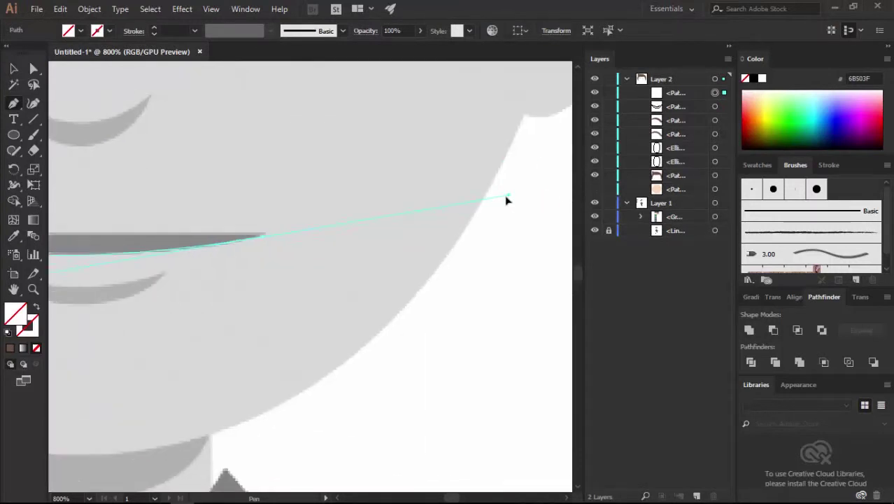
scroll(507, 198, "left", 3)
left_click(523, 282)
scroll(515, 289, "up", 2)
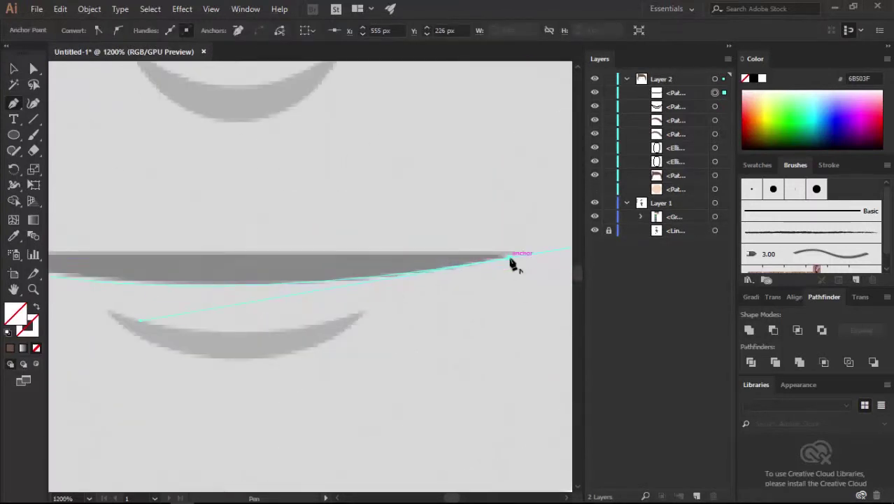
scroll(254, 290, "up", 2)
left_click(254, 291)
left_click(314, 273, "ctrl")
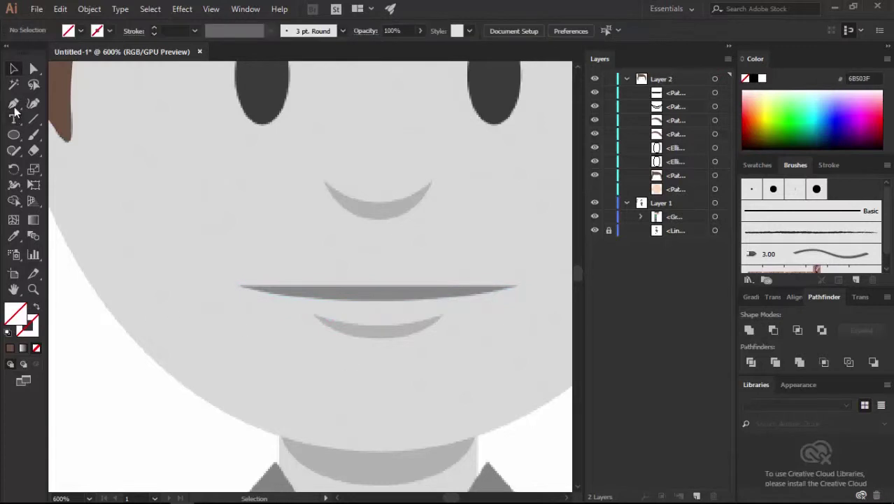
Step: Trace the curved lower lip beneath the mouth as a closed, unfilled outline
scroll(293, 301, "up", 2)
left_click(292, 302)
left_click_drag(394, 271, 447, 217)
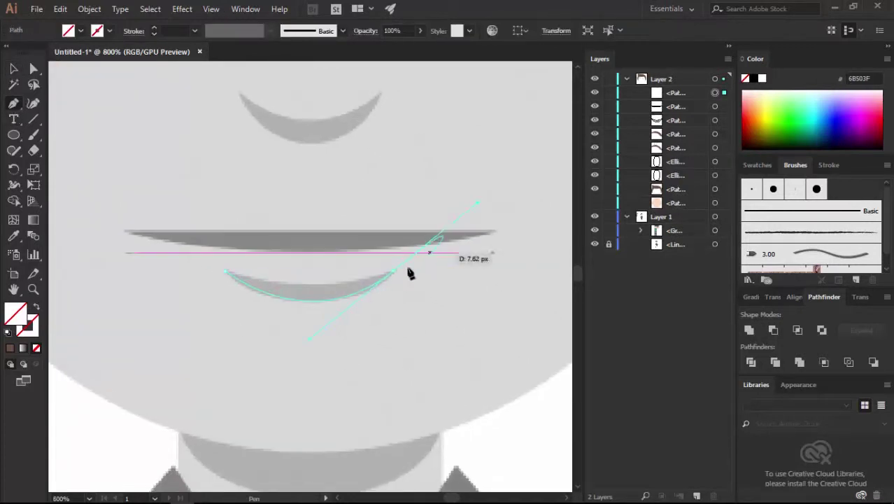
left_click_drag(411, 272, 411, 273)
left_click(147, 242)
scroll(210, 369, "down", 3)
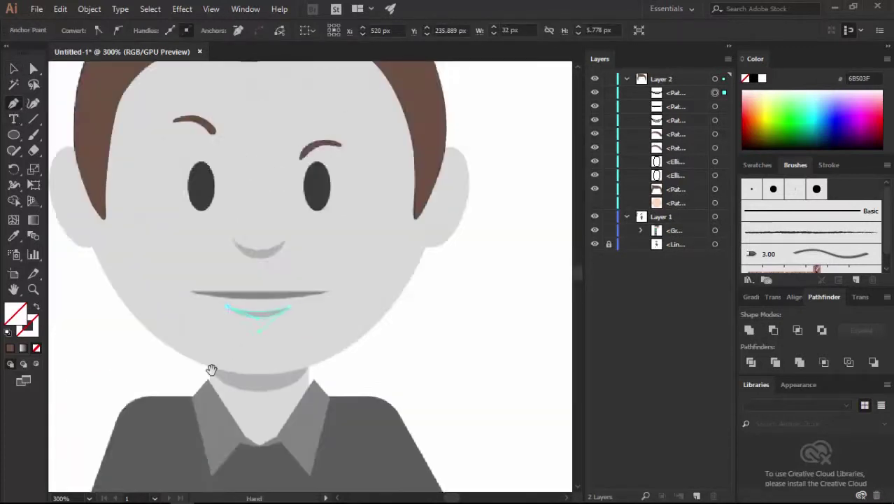
key("v")
left_click(482, 323)
Step: Copy the nose's tan fill onto the mouth line with the Eyedropper
key("ctrl+minus")
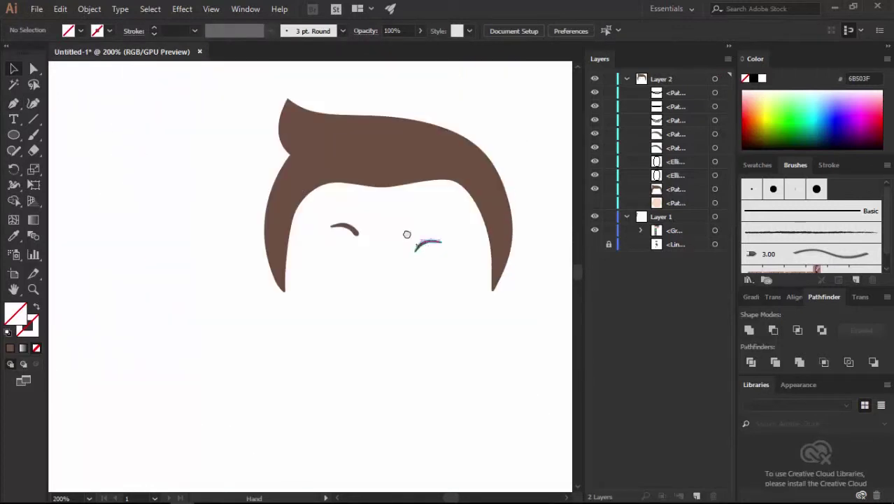
left_click(402, 244)
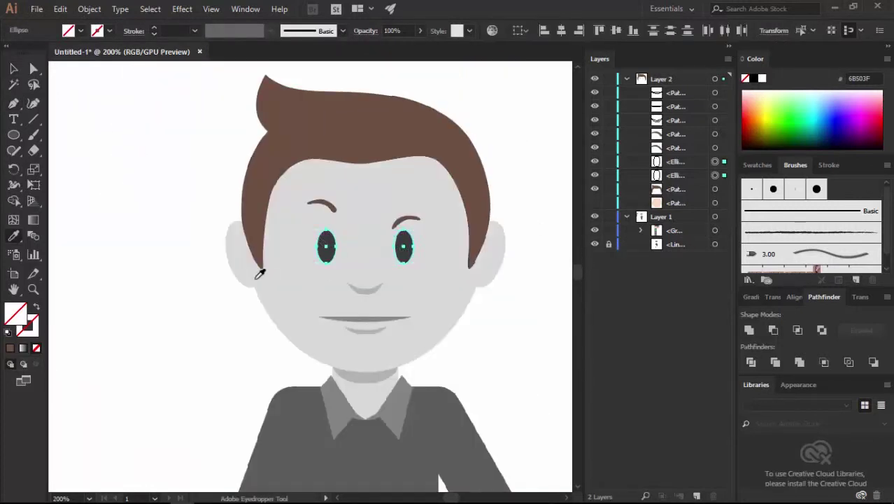
key("ctrl+minus")
scroll(227, 147, "left", 5)
left_click(227, 147)
left_click_drag(277, 251, 158, 205)
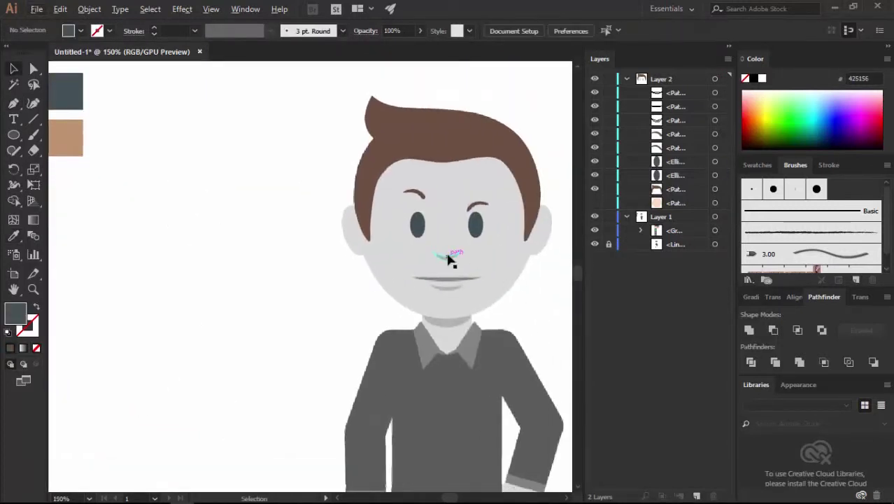
left_click(448, 254)
key("i")
key("ctrl+plus")
left_click(435, 284, "ctrl")
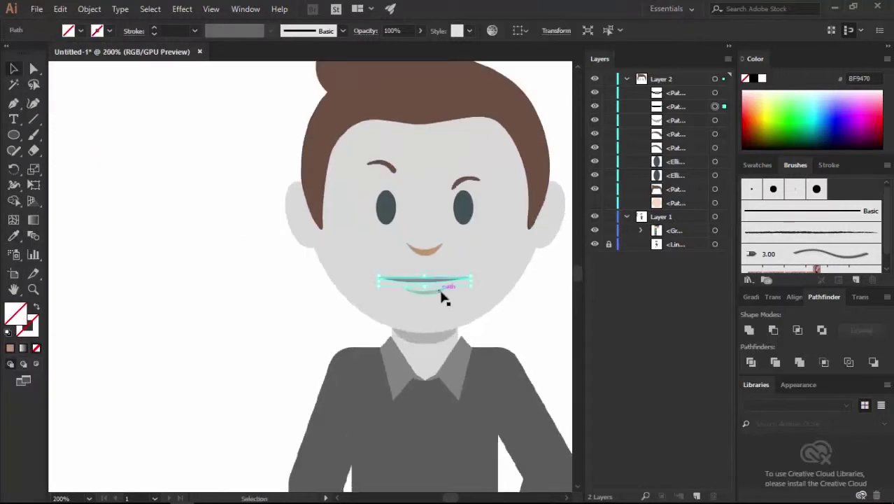
key("ctrl+plus")
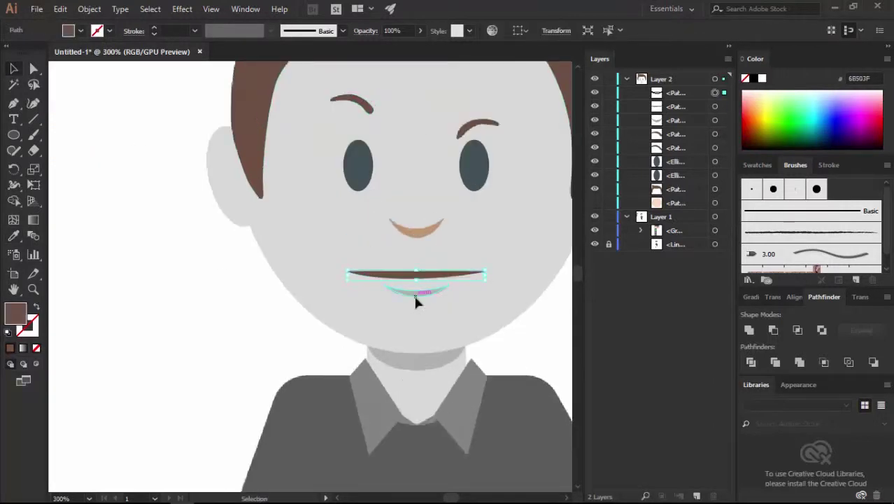
left_click(419, 227)
Step: Change the mouth line's fill to a warm brown, C67D4B, in the Color Picker
key("ctrl+minus")
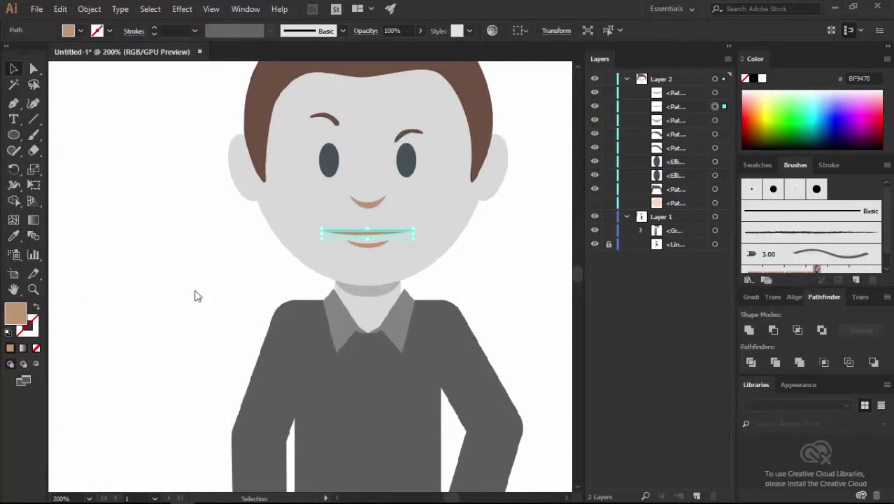
left_click(349, 200)
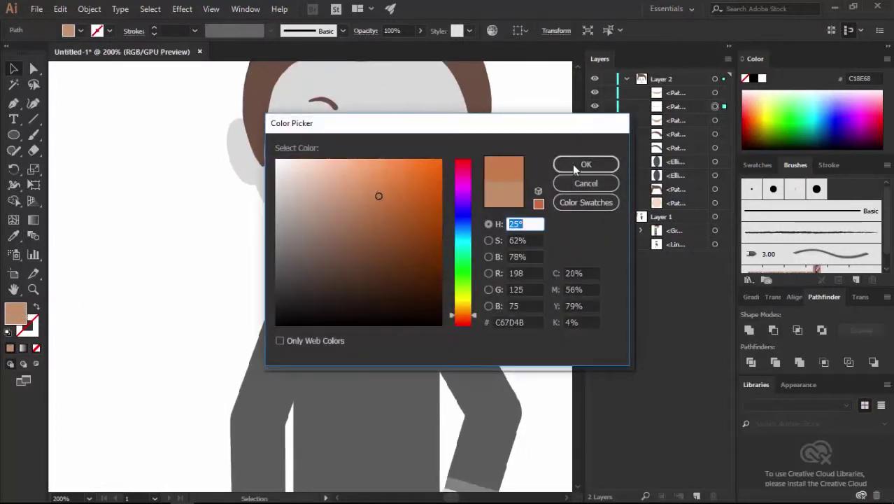
left_click(575, 168)
left_click(488, 256)
left_click(356, 220)
double_click(15, 313)
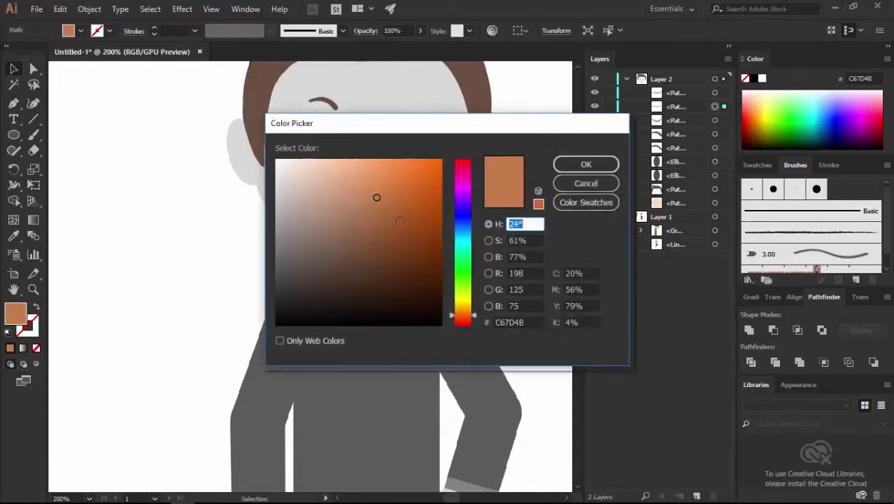
left_click(389, 209)
left_click(584, 162)
left_click(509, 210)
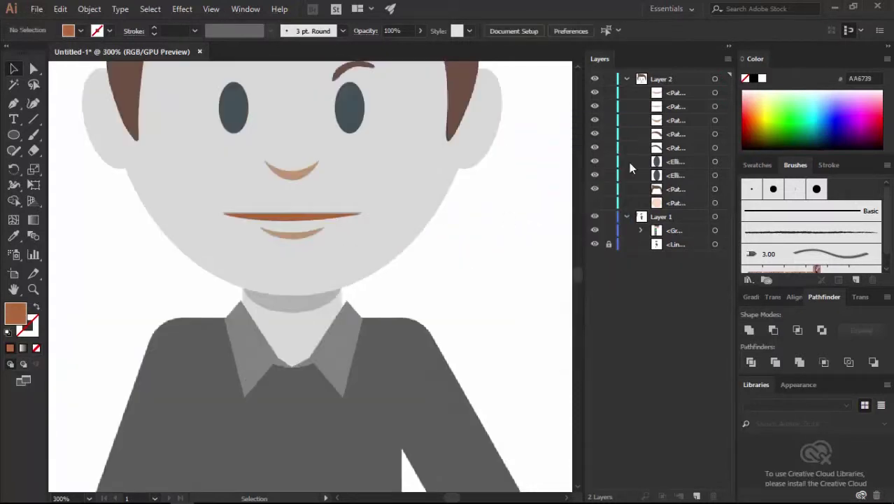
Step: Marquee-select all the head parts and group them with Ctrl+G
key("ctrl+minus")
scroll(420, 219, "up", 3)
scroll(513, 205, "up", 2)
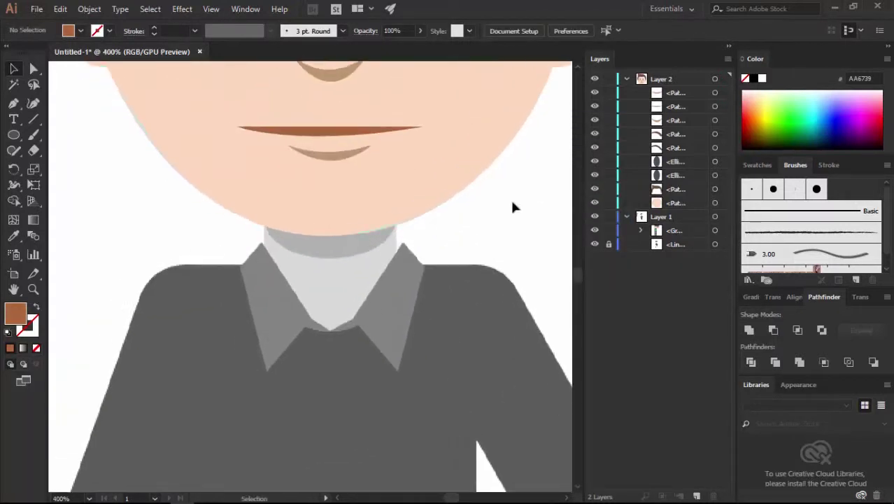
scroll(512, 205, "down", 5)
left_click_drag(519, 302, 222, 103)
key("ctrl+g")
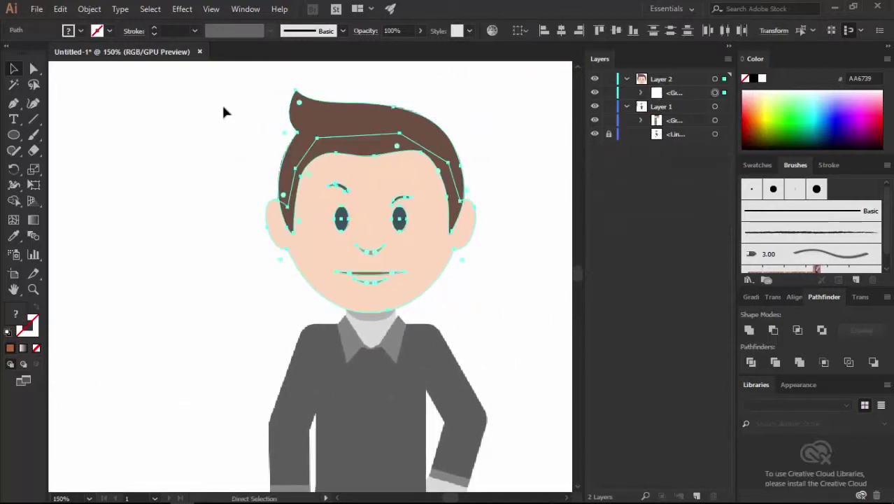
left_click(516, 186)
Step: Add a new Layer 3 and move it between Layer 2 and Layer 1
scroll(516, 187, "up", 1)
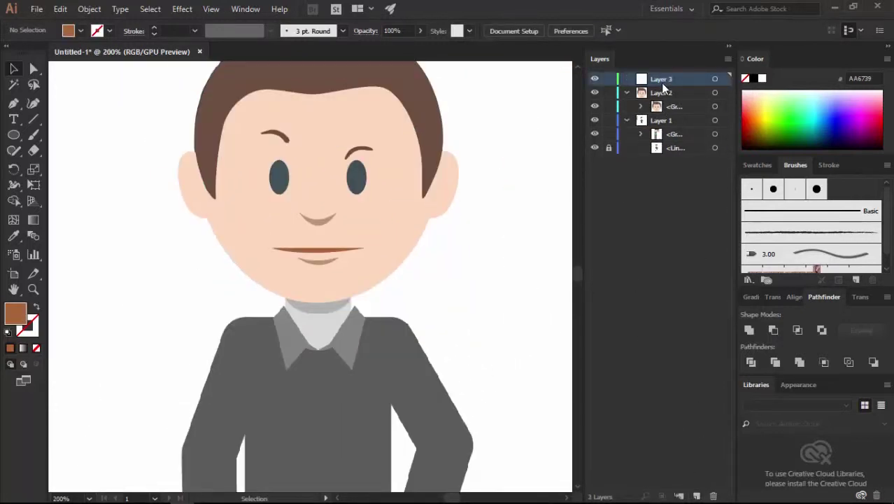
left_click(626, 79)
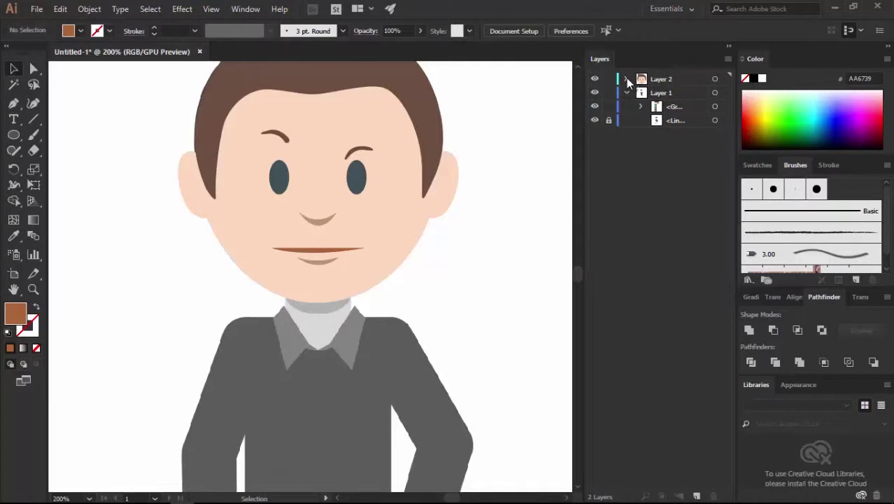
left_click(678, 496)
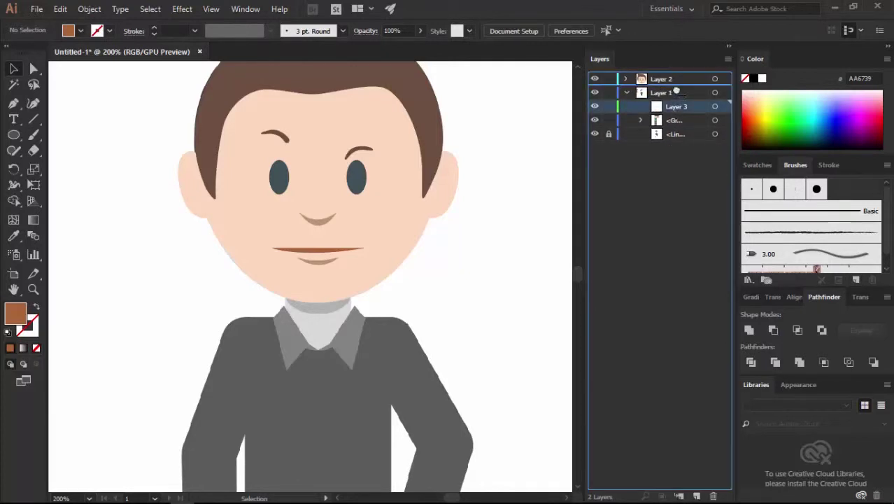
left_click_drag(675, 92, 680, 107)
scroll(255, 234, "down", 3)
scroll(256, 234, "up", 2)
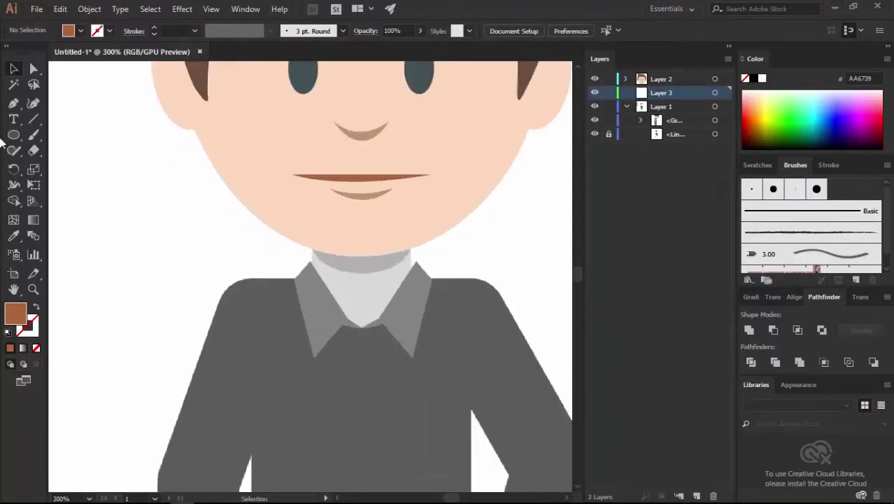
Step: Draw a light brown chin shadow across the neck top and move it into the head group
key("p")
scroll(325, 256, "up", 2)
left_click(181, 190)
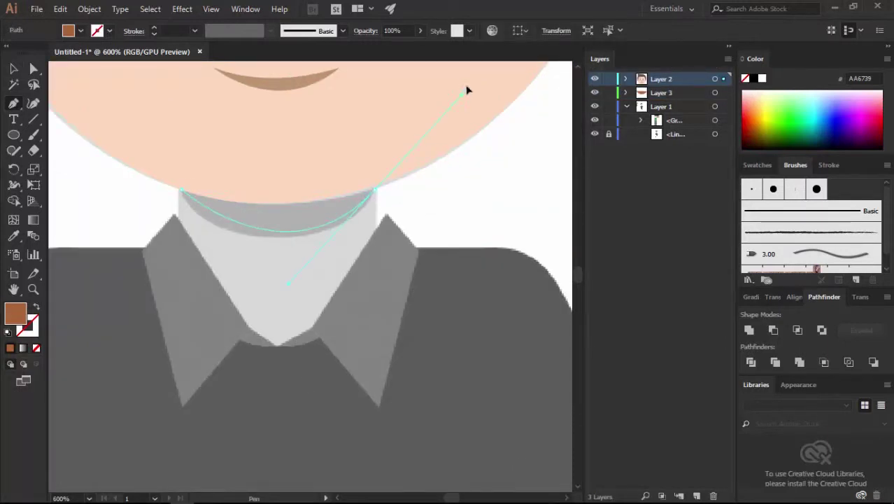
left_click(374, 189)
left_click(183, 190)
scroll(451, 201, "down", 1)
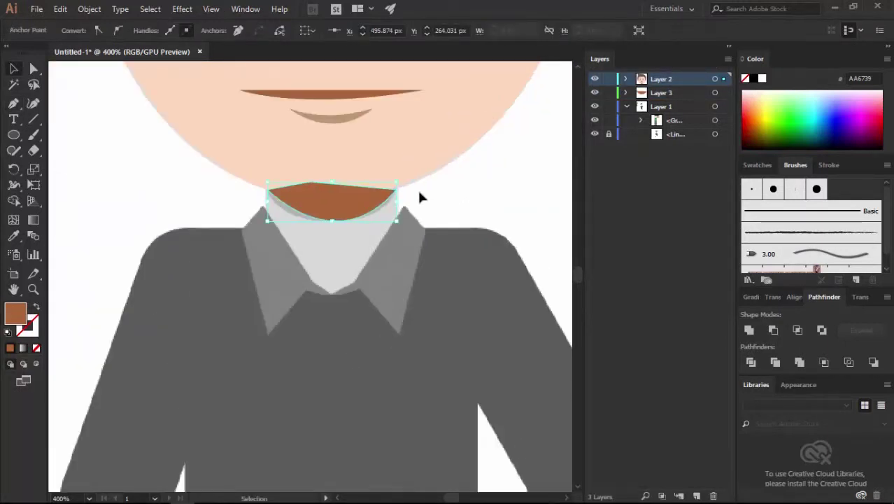
left_click(336, 114)
key("v")
left_click(489, 180)
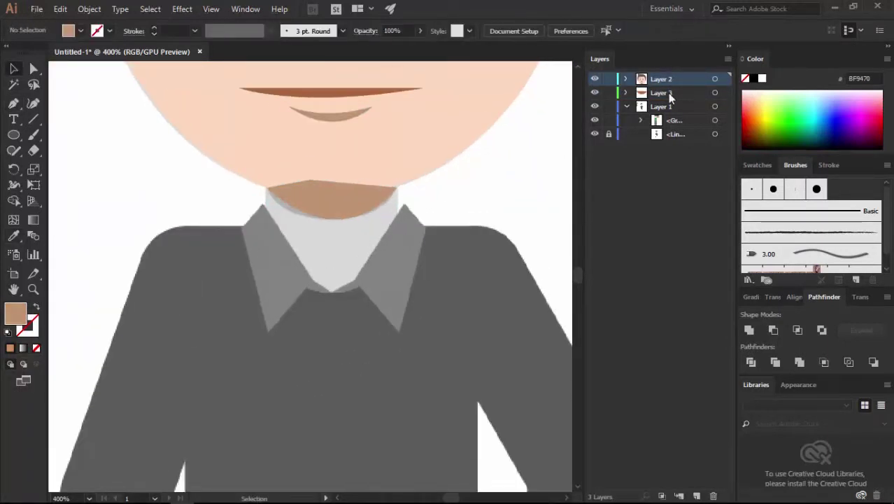
left_click(625, 79)
left_click_drag(682, 96, 673, 107)
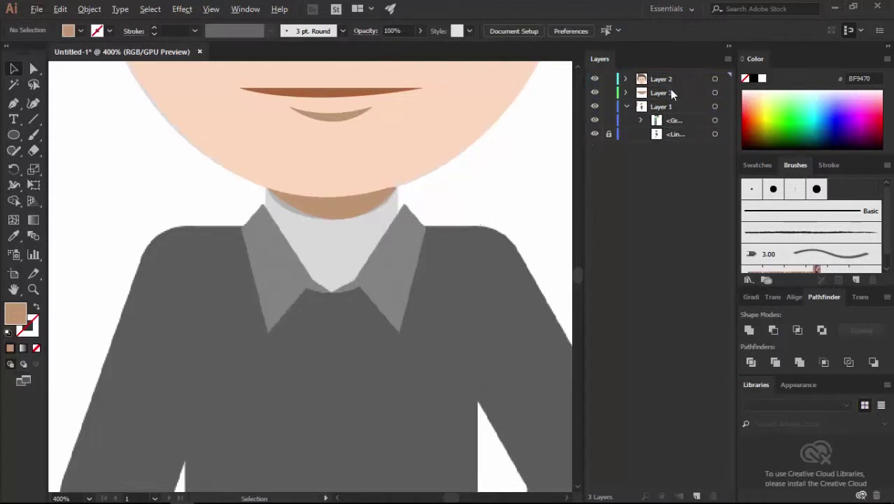
Step: On Layer 3, draw a six-point shape around the collar area and send it to the back
left_click(670, 93)
scroll(429, 212, "up", 1)
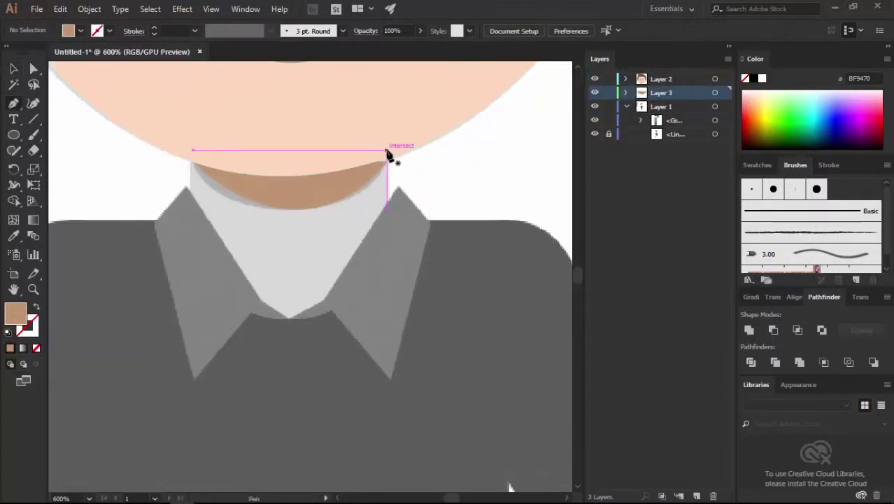
left_click(387, 149)
left_click(387, 233)
left_click(355, 355)
left_click(253, 397)
left_click(171, 300)
left_click(190, 245)
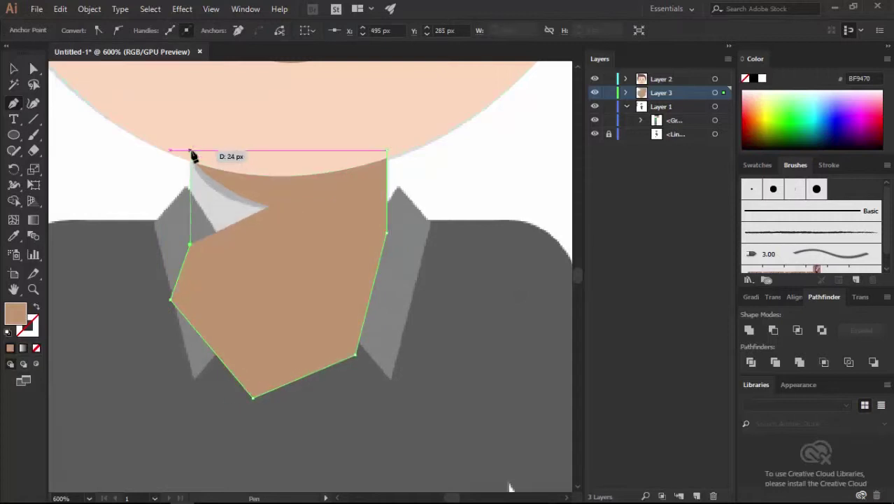
left_click(190, 149)
left_click(387, 150)
key("v")
key("ctrl+shift+bracketleft")
left_click(505, 218)
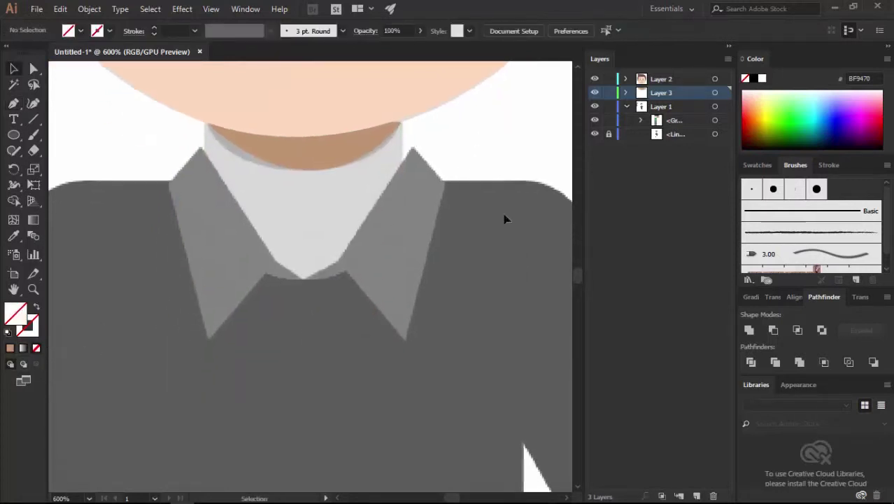
Step: Trace the right collar point and fill it with green 46AB63
scroll(451, 205, "down", 1)
scroll(382, 183, "up", 1)
left_click(393, 110)
left_click(435, 157)
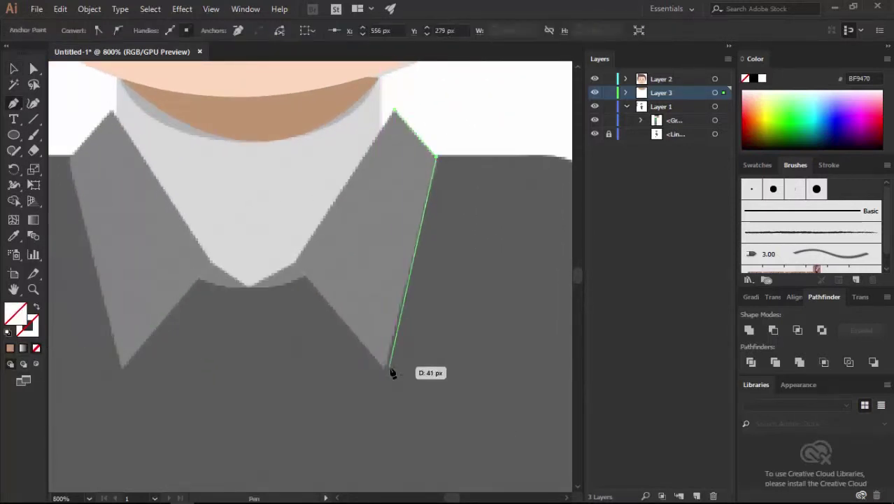
left_click_drag(306, 280, 254, 292)
left_click(228, 283)
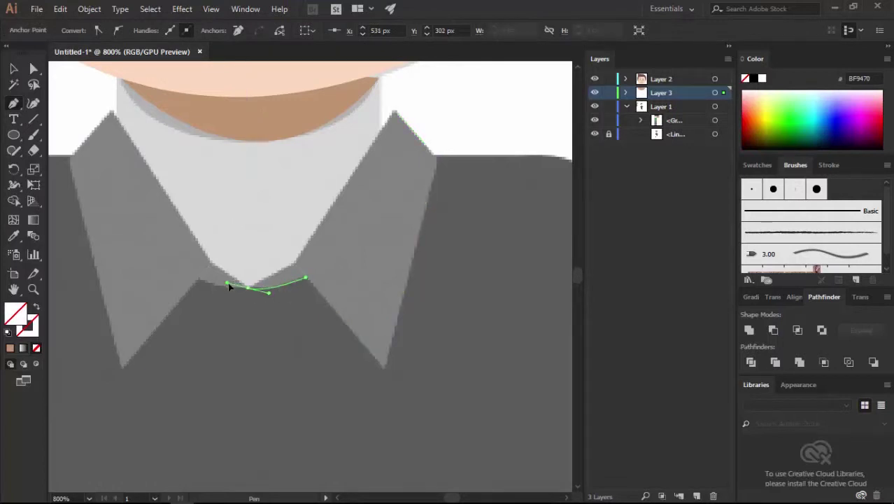
left_click(396, 112)
key("v")
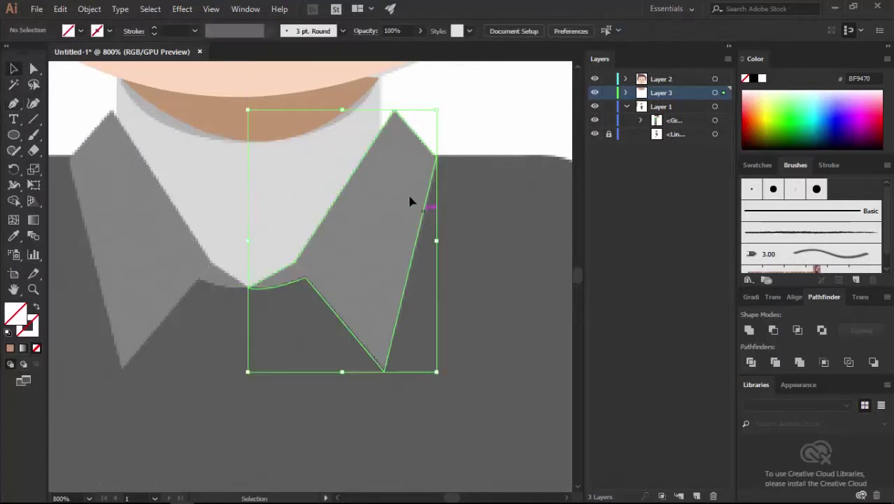
scroll(453, 264, "down", 4)
scroll(454, 263, "down", 2)
key("i")
left_click(126, 189)
key("v")
Step: Reflect a copy of the collar and move it to the left side
scroll(429, 255, "up", 3)
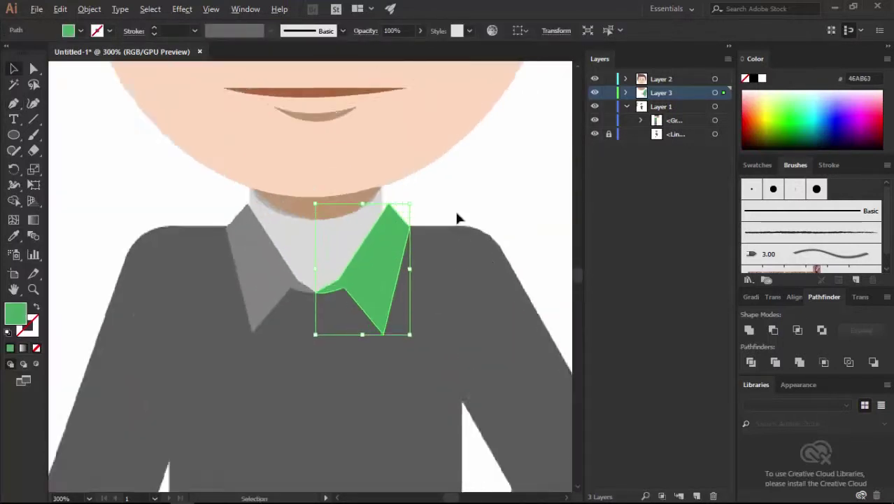
scroll(457, 216, "up", 2)
right_click(406, 215)
left_click(560, 245)
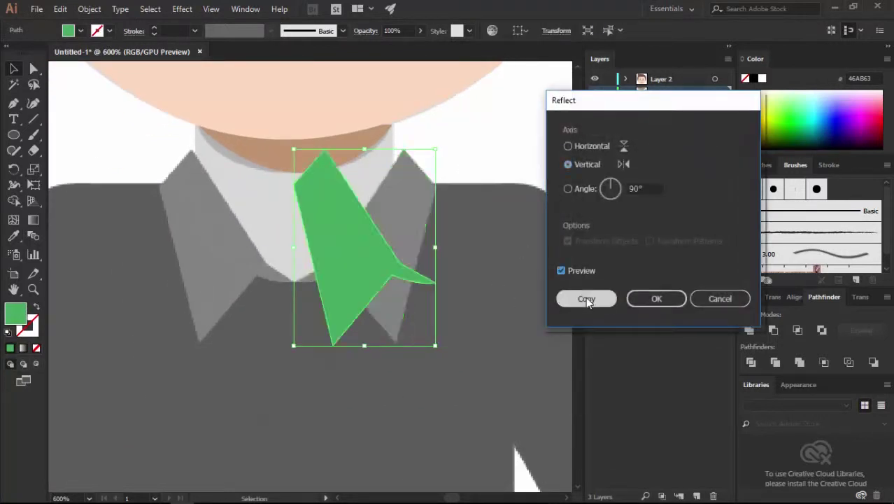
left_click(585, 296)
mouse_move(342, 274)
left_mouse_down()
mouse_move(220, 248)
mouse_move(224, 259)
left_mouse_up()
key("ctrl+shift+a")
scroll(352, 188, "down", 1)
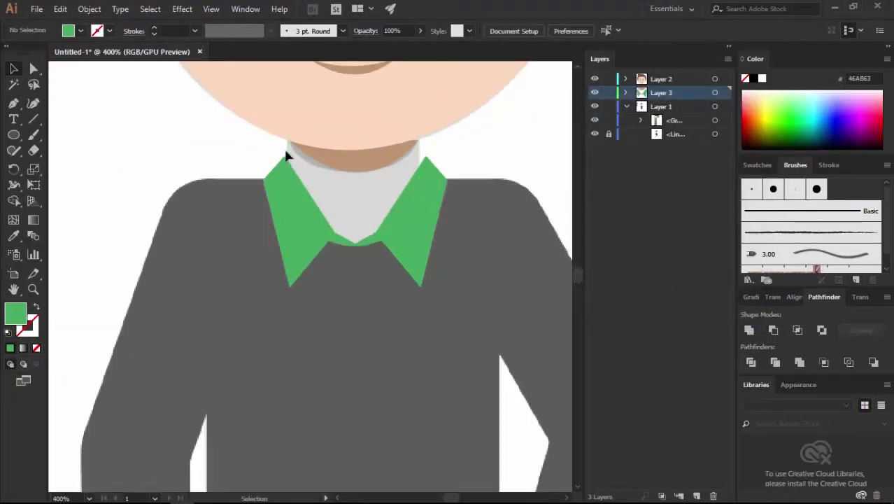
left_click(285, 155)
scroll(208, 189, "down", 3)
Step: Fill the neck path with the skin-tone swatch using the Eyedropper
scroll(308, 246, "down", 2)
key("i")
left_click(172, 153)
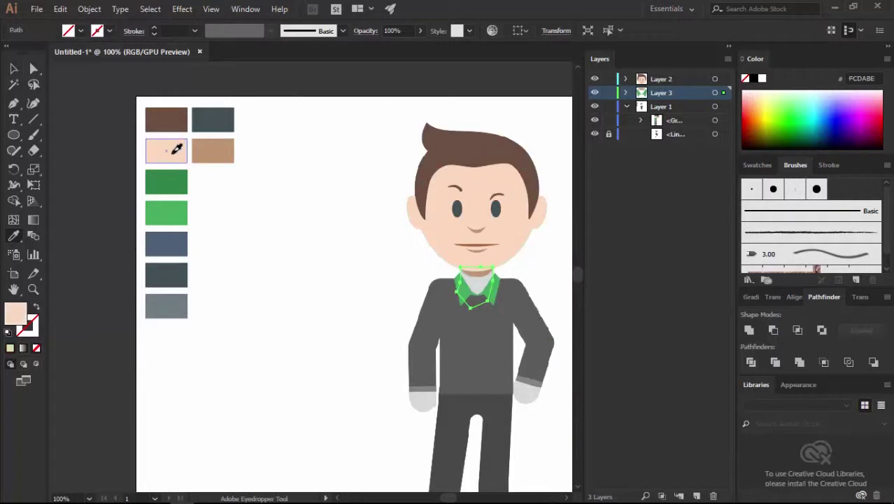
left_click(213, 150)
key("ctrl+shift+a")
key("v")
key("ctrl+plus")
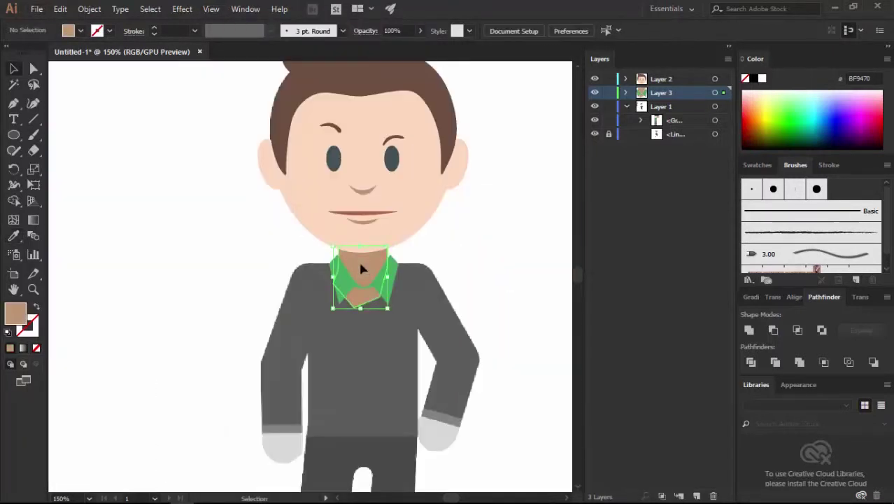
left_click(360, 268)
key("i")
Step: Move the neck below the chin shadow in Layer 3
left_click(374, 221)
key("v")
scroll(371, 280, "up", 2)
left_click(349, 236)
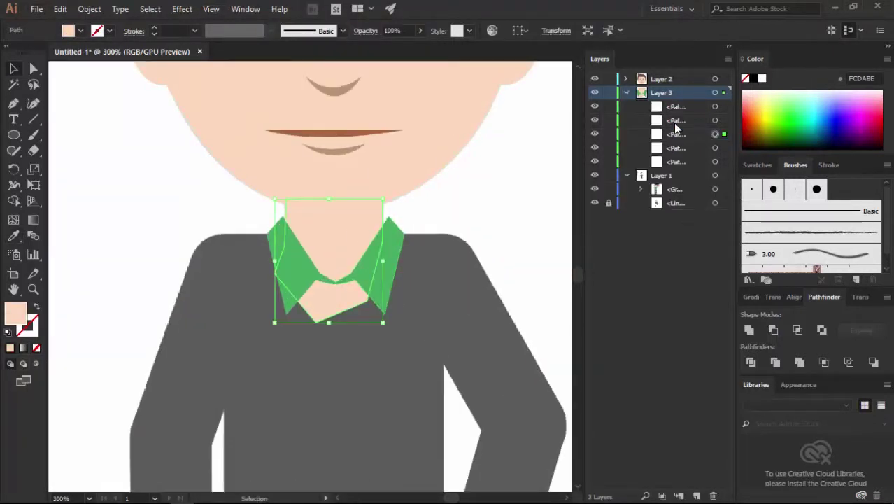
left_click_drag(673, 133, 682, 154)
left_click(504, 199)
scroll(505, 199, "up", 1)
left_click(336, 210)
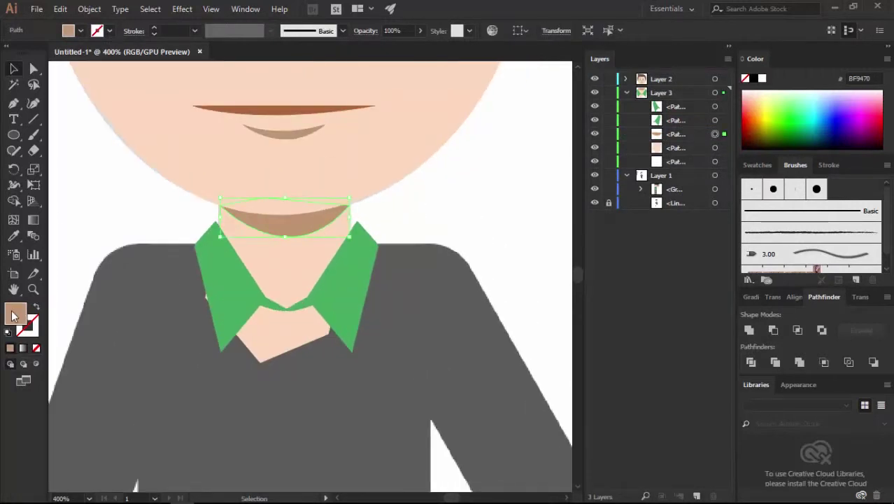
double_click(14, 314)
Step: Pull the neck's bottom, right and lower-left anchors up behind the green collar
scroll(416, 227, "down", 3)
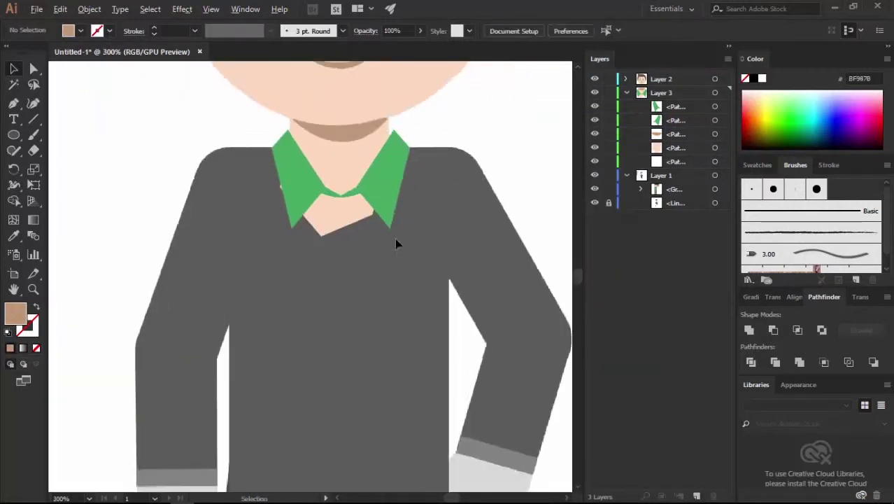
scroll(315, 234, "up", 5)
key("a")
left_click(314, 225)
scroll(313, 226, "down", 2)
scroll(294, 317, "up", 1)
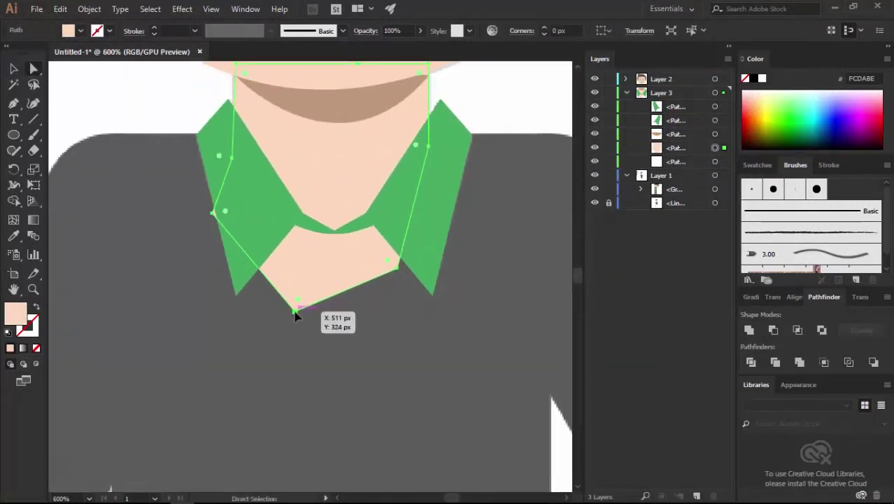
left_click_drag(295, 312, 283, 196)
left_click_drag(397, 268, 419, 153)
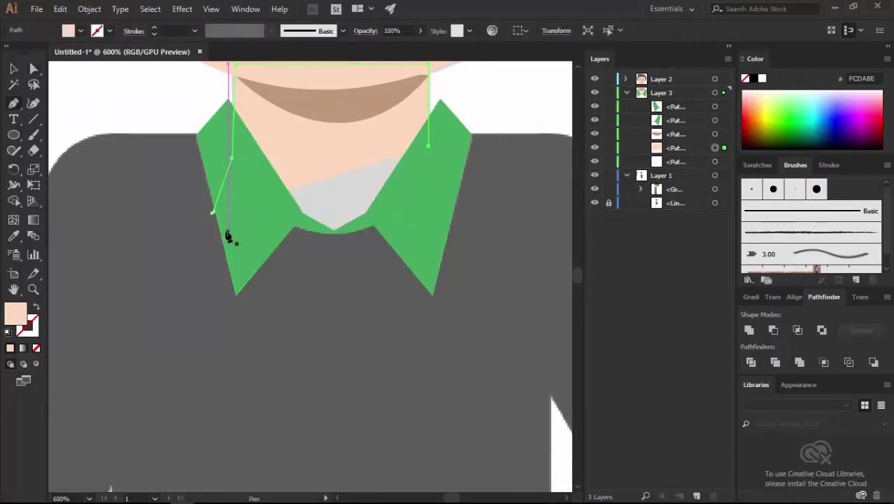
scroll(228, 236, "up", 1)
mouse_move(221, 212)
left_mouse_down()
mouse_move(206, 203)
mouse_move(224, 208)
left_mouse_up()
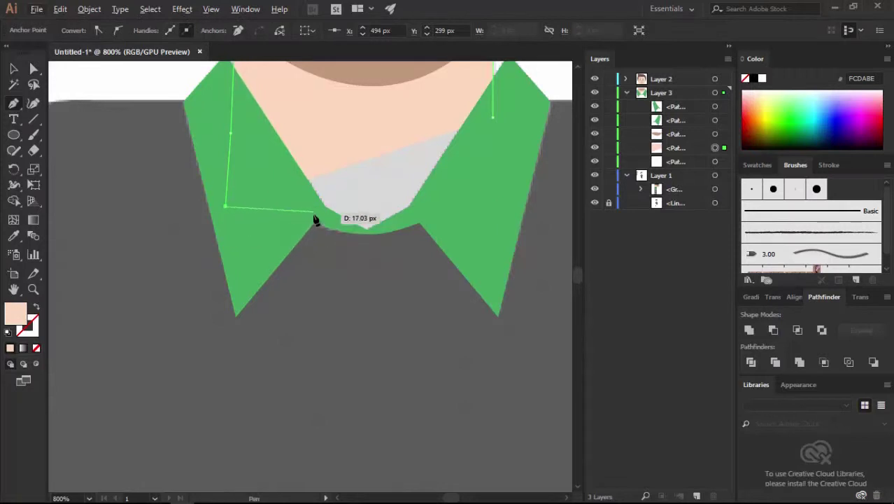
Step: Begin tracing the right wrist area with the Pen tool, with fill set to None
key("v")
scroll(533, 273, "down", 3)
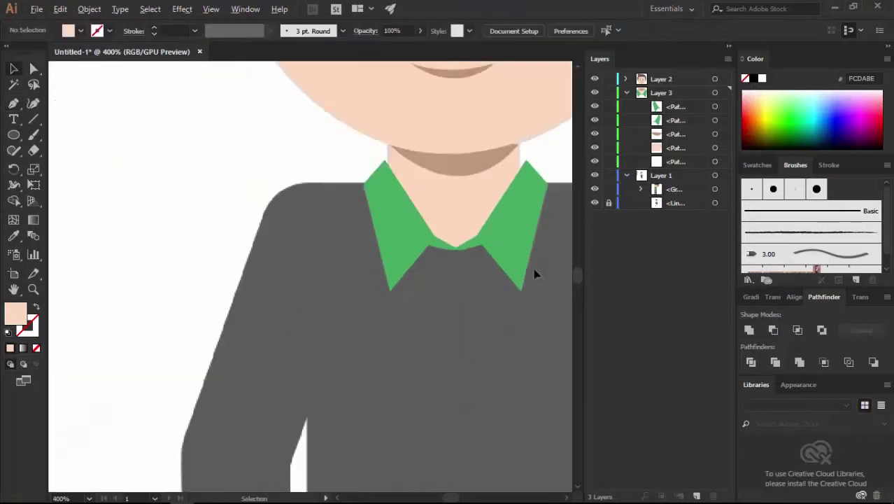
scroll(399, 311, "down", 2)
scroll(365, 222, "up", 2)
scroll(446, 253, "up", 2)
scroll(446, 253, "up", 1)
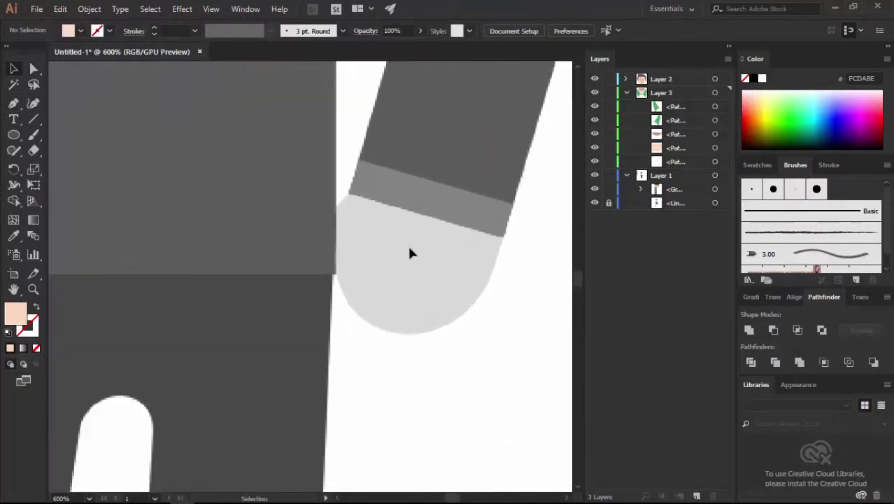
key("p")
scroll(423, 228, "up", 1)
left_click(321, 184)
left_click_drag(368, 360, 475, 374)
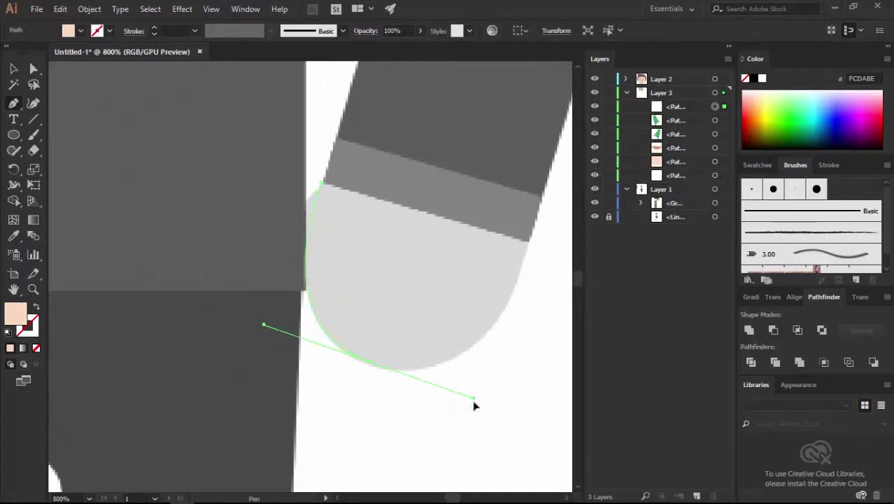
left_click_drag(474, 405, 474, 405)
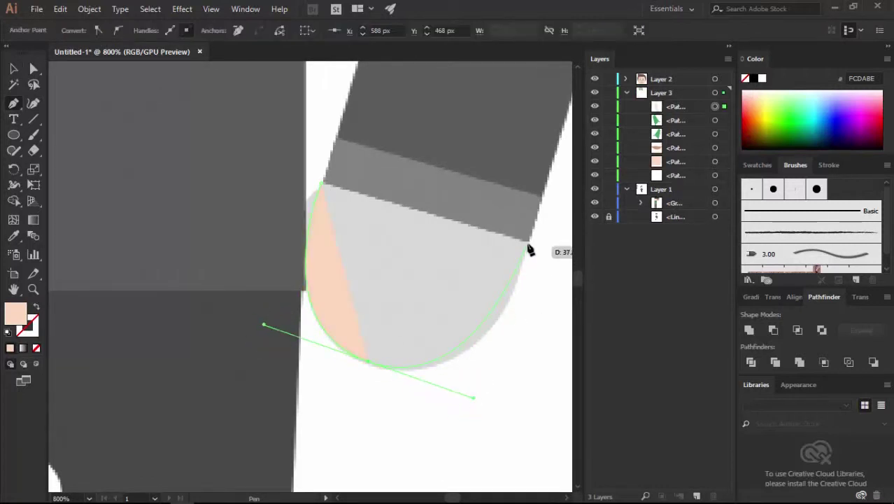
left_click(36, 348)
scroll(309, 245, "up", 3)
Step: Close the cuff band outline and eyedrop the collar's green onto it
mouse_move(289, 285)
left_mouse_down()
mouse_move(296, 292)
mouse_move(220, 240)
mouse_move(145, 209)
left_mouse_up()
scroll(286, 286, "up", 1)
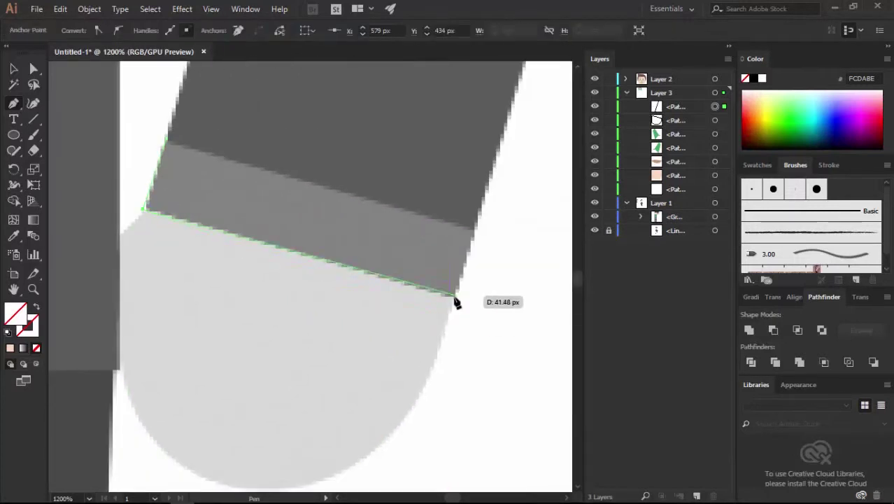
left_click(166, 144)
key("v")
left_click(443, 324)
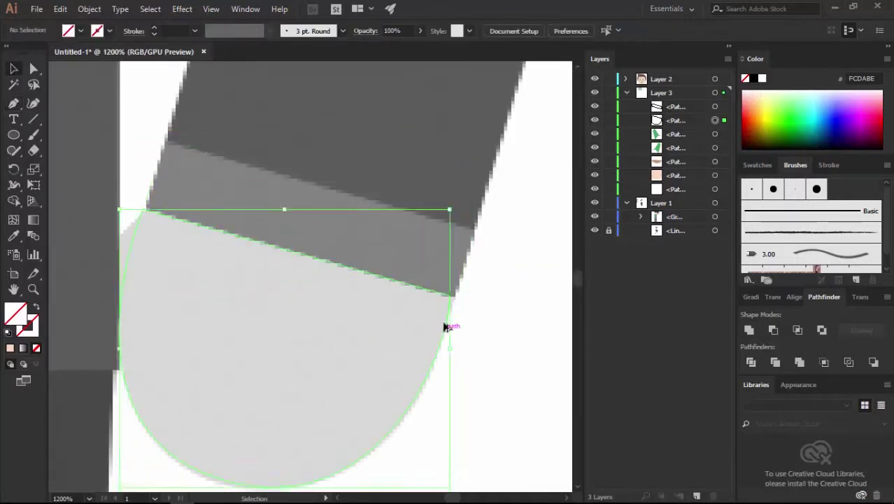
key("ctrl+minus")
key("ctrl+minus")
key("ctrl+minus")
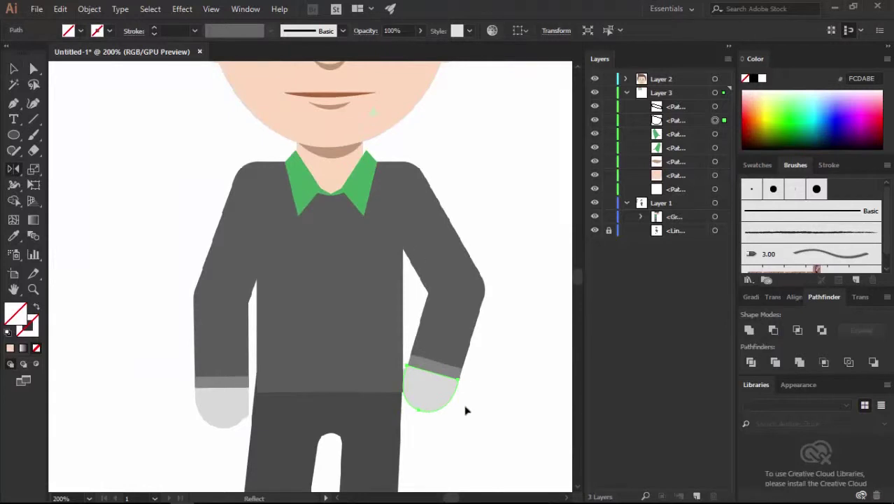
key("i")
left_click(315, 131)
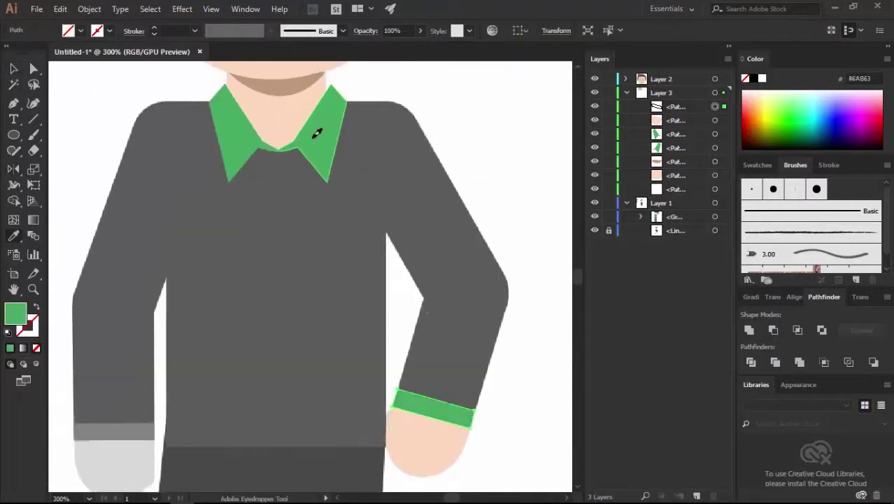
Step: Start the sweater outline at the cuff corner, with the path's fill set to None
scroll(454, 291, "up", 3)
key("p")
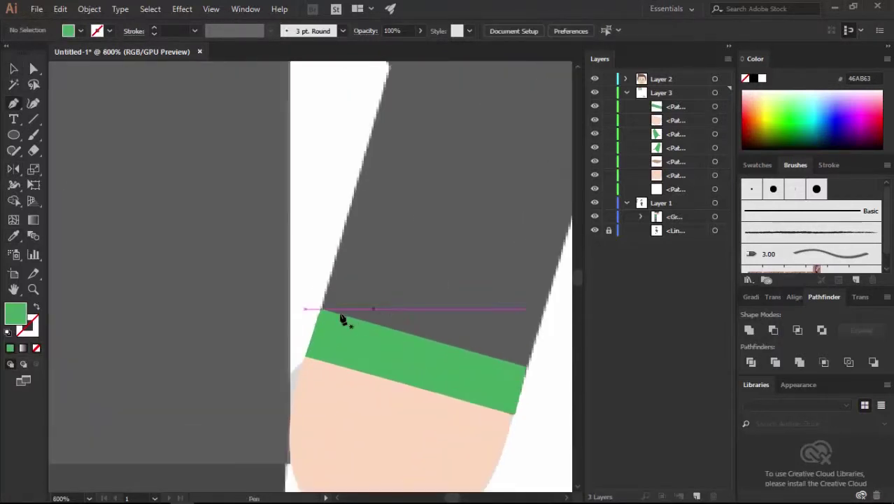
left_click(343, 316)
scroll(379, 312, "up", 5)
left_click(405, 261)
scroll(411, 191, "up", 2)
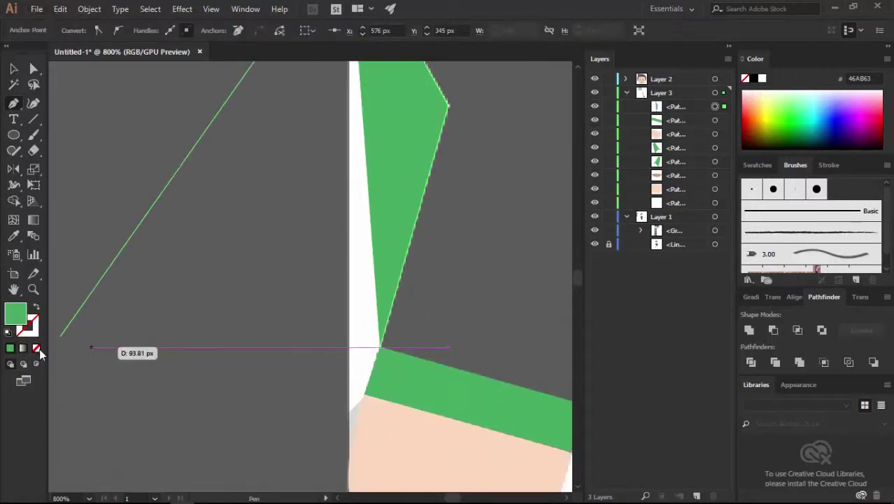
key("slash")
scroll(365, 356, "down", 5)
scroll(367, 352, "down", 2)
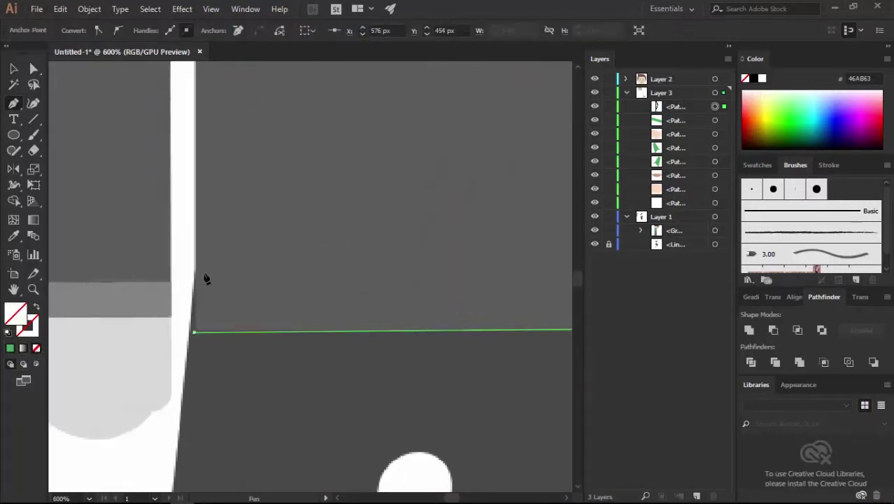
scroll(206, 277, "up", 3)
left_click_drag(207, 281, 250, 284)
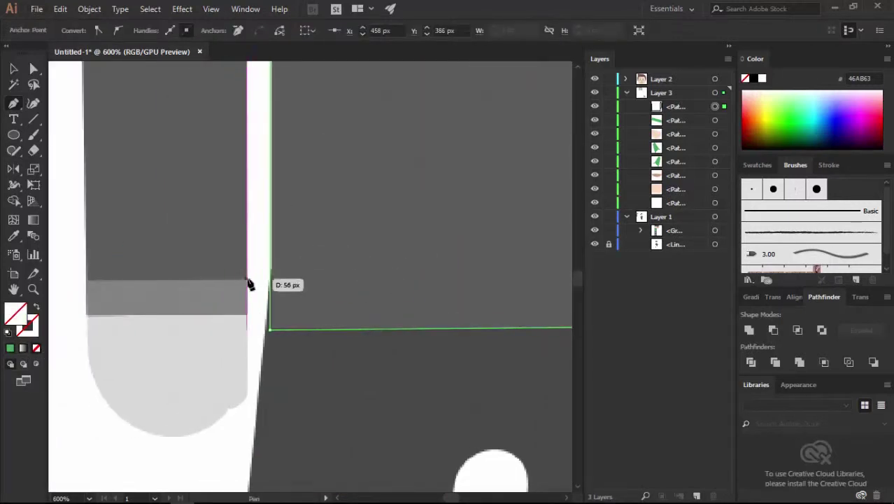
scroll(91, 273, "up", 3)
scroll(154, 183, "down", 2)
scroll(202, 249, "up", 1)
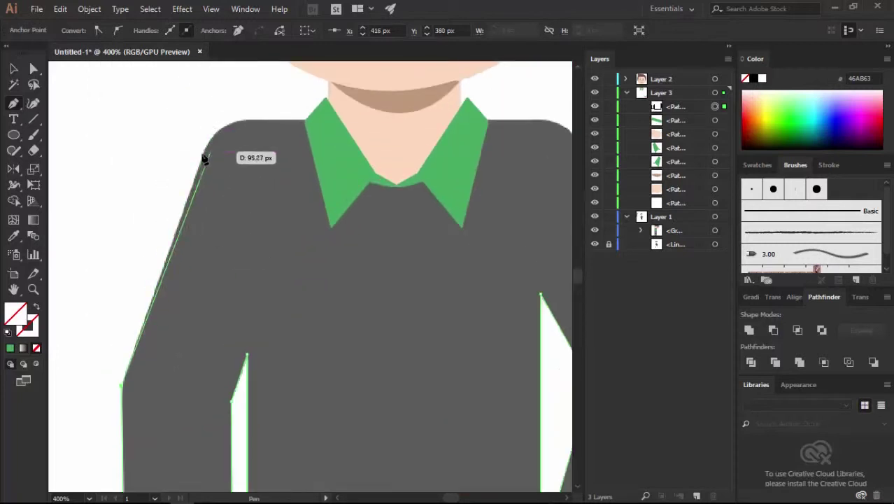
scroll(212, 162, "up", 3)
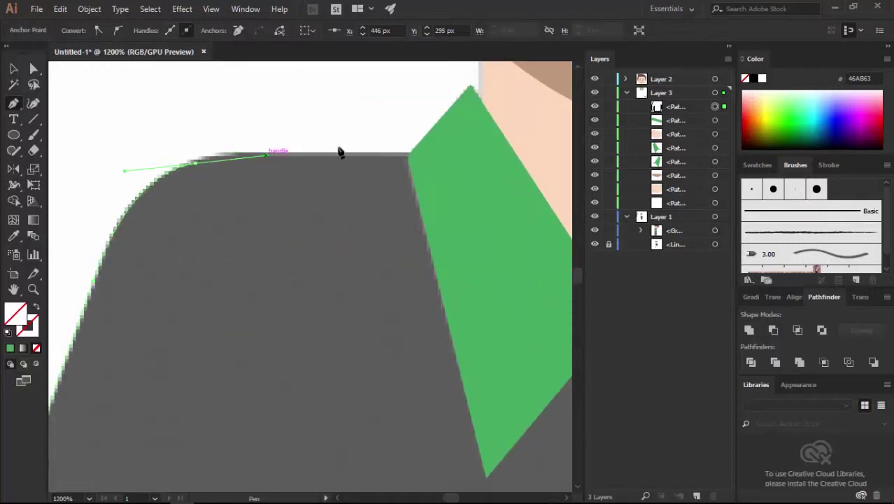
Step: Trace the sweater past the collar and shoulder and close it, filled dark green 2C8245
left_click(414, 155)
scroll(415, 155, "down", 1)
left_click_drag(477, 228, 177, 235)
left_click_drag(517, 198, 336, 222)
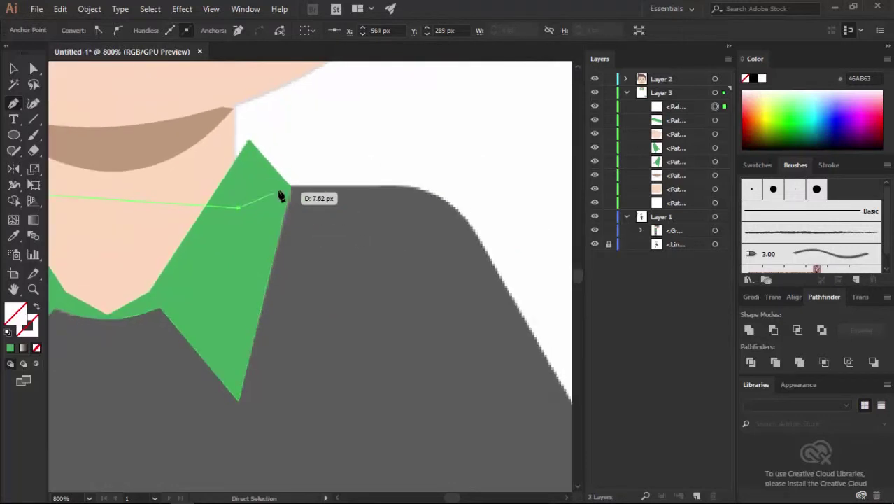
left_click(290, 189)
scroll(287, 175, "right", 5)
scroll(362, 220, "down", 2)
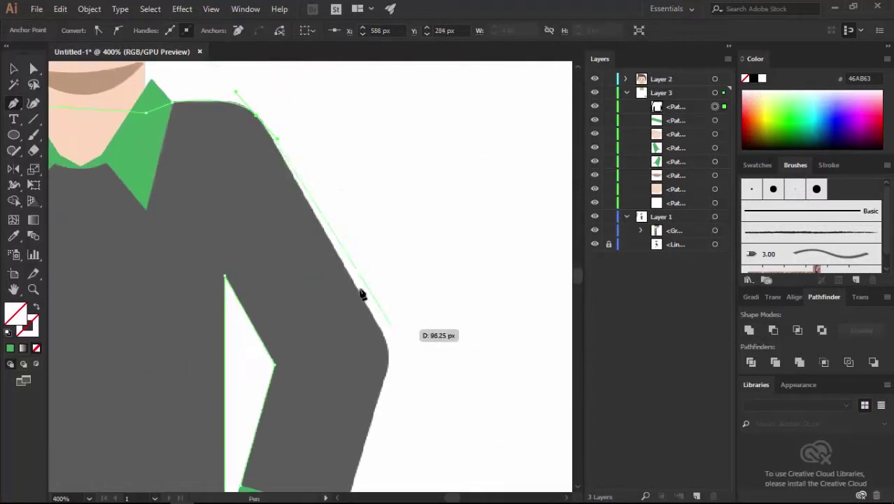
scroll(400, 319, "up", 1)
left_click_drag(400, 240, 381, 297)
scroll(409, 209, "down", 2)
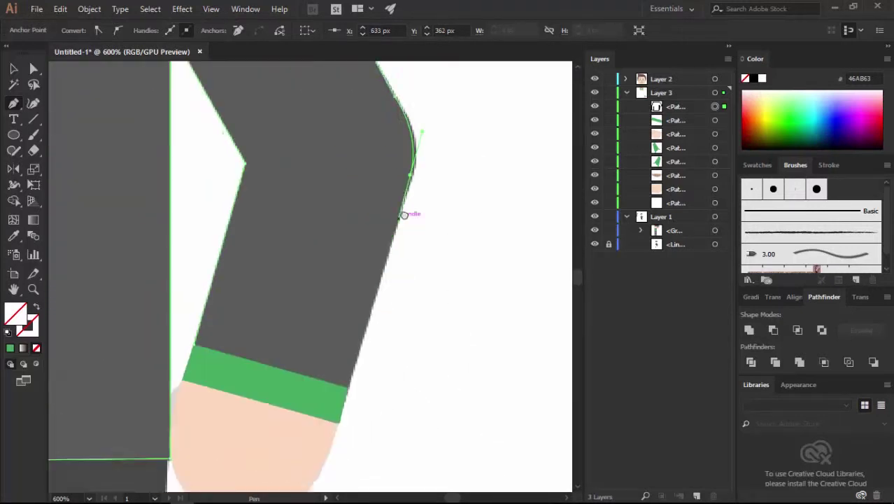
scroll(392, 280, "down", 1)
left_click_drag(356, 348, 79, 275)
scroll(329, 230, "down", 3)
scroll(382, 355, "down", 2)
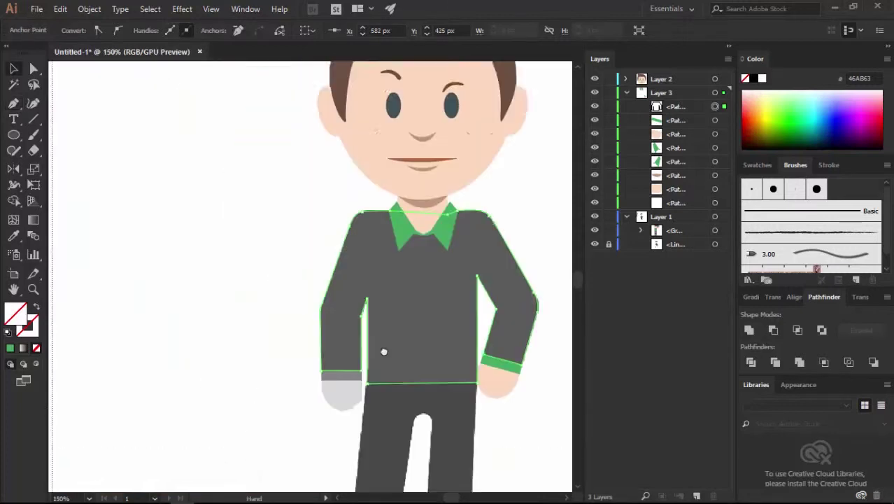
left_click_drag(382, 355, 331, 308)
left_click(66, 177)
scroll(313, 306, "down", 2)
Step: Send the sweater path to the bottom of Layer 3 and deselect it
key("v")
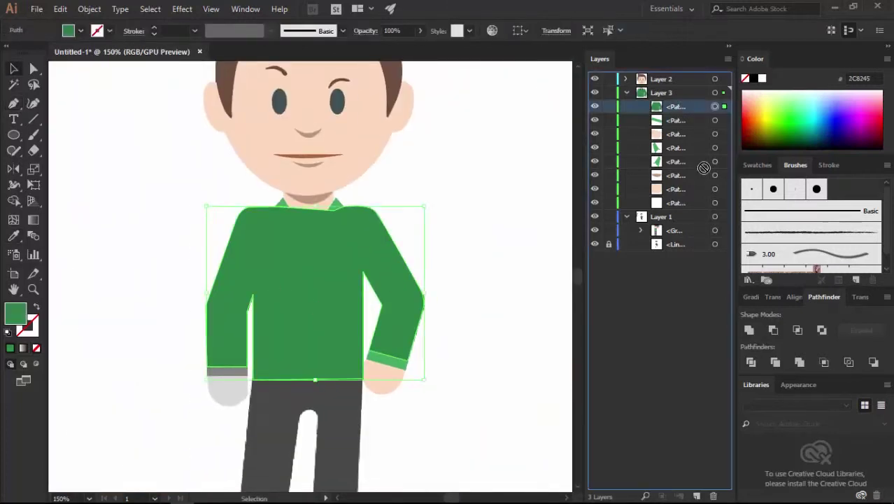
left_click_drag(688, 182, 688, 209)
key("ctrl+shift+a")
Step: Draw the left cuff band at the sleeve end and fill it light green
key("p")
scroll(489, 140, "up", 2)
scroll(254, 172, "up", 2)
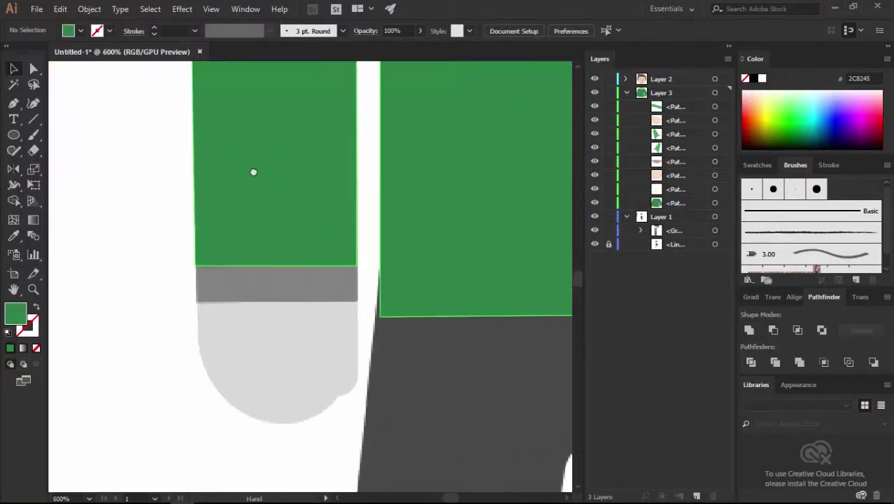
left_click(196, 249)
left_click(412, 295)
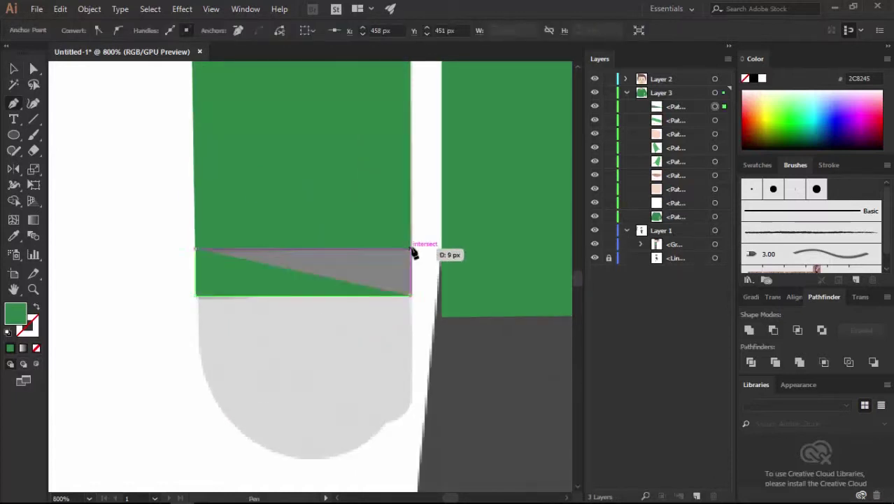
left_click(413, 249)
left_click(196, 249)
scroll(196, 250, "down", 3)
key("i")
Step: Trace the left hand outline and fill it with skin tone FCDABE
key("p")
scroll(266, 257, "up", 3)
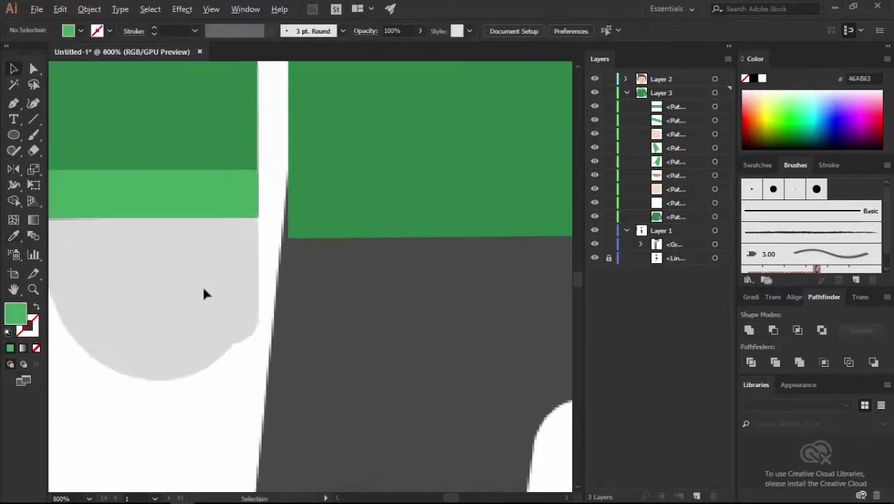
left_click(259, 214)
left_click(249, 333)
left_click_drag(185, 337, 186, 335)
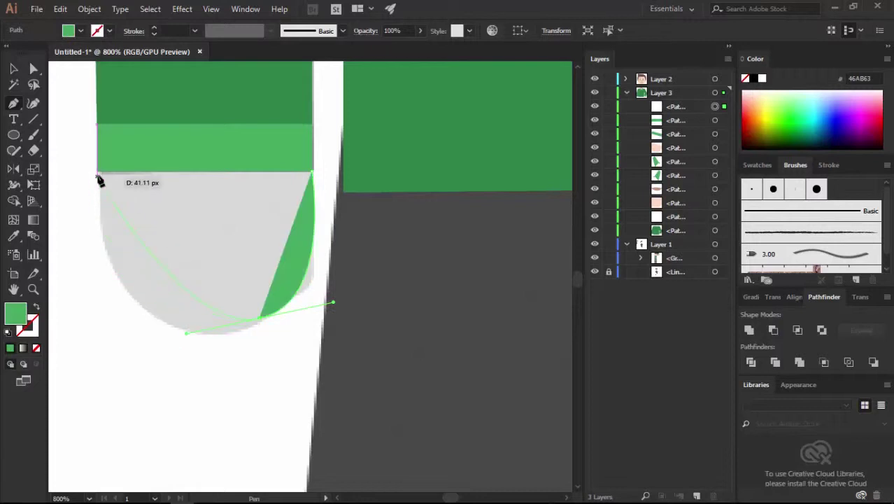
scroll(100, 175, "up", 3)
scroll(86, 166, "down", 2)
left_click_drag(228, 390, 259, 373)
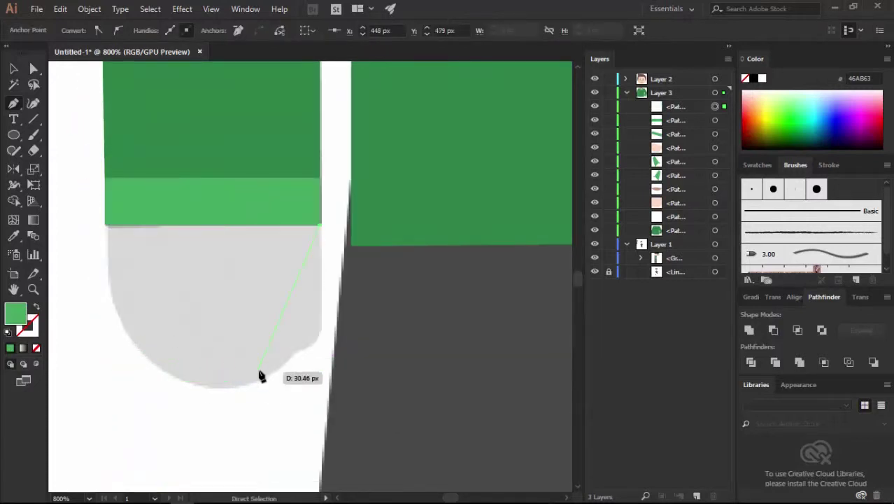
left_click_drag(135, 382, 142, 353)
left_click(102, 249)
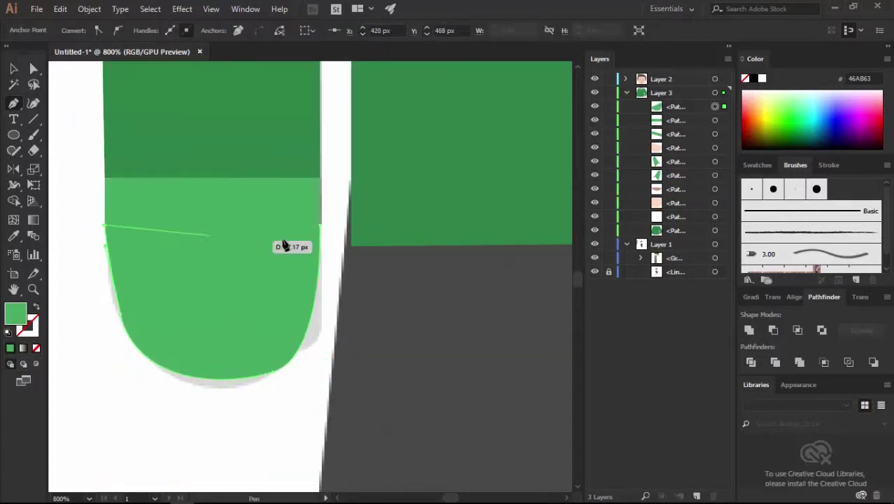
key("ctrl+minus")
key("i")
left_click(425, 254)
scroll(219, 280, "up", 3)
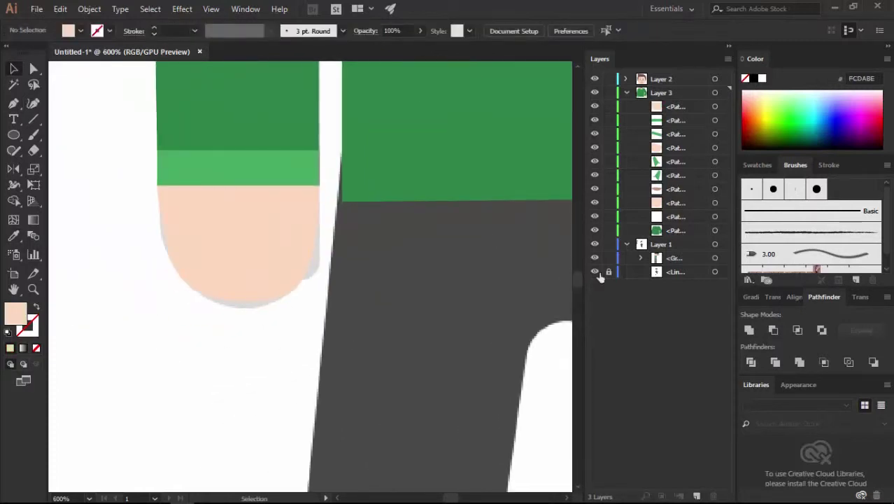
Step: Adjust the hand's lower-left anchor and bottom-right curve with Direct Selection
key("a")
mouse_move(140, 238)
left_mouse_down()
mouse_move(124, 230)
mouse_move(131, 226)
left_mouse_up()
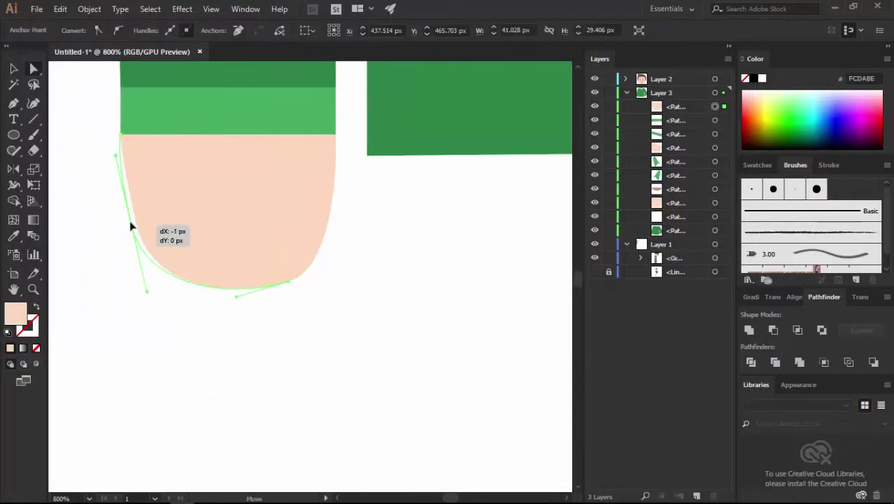
left_click_drag(288, 284, 356, 249)
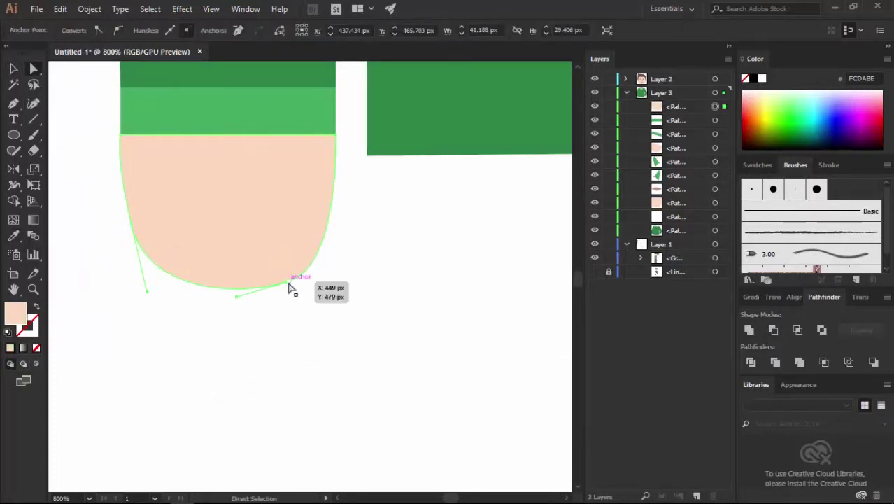
Step: Start tracing the trouser outline from the leg bottom up toward the gap between the legs
left_click(352, 324)
scroll(271, 363, "down", 5)
scroll(271, 363, "down", 2)
scroll(368, 242, "down", 5)
scroll(354, 164, "up", 4)
key("p")
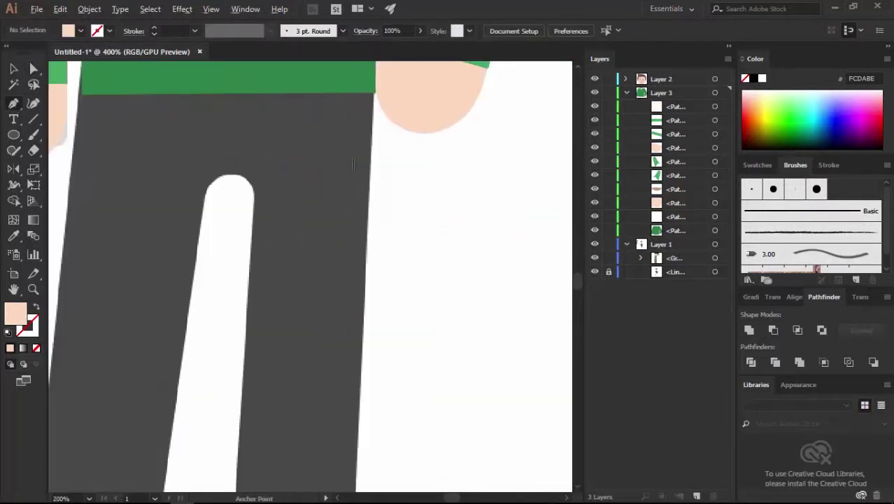
left_click_drag(378, 278, 391, 84)
left_click(397, 427)
left_click_drag(294, 419, 236, 310)
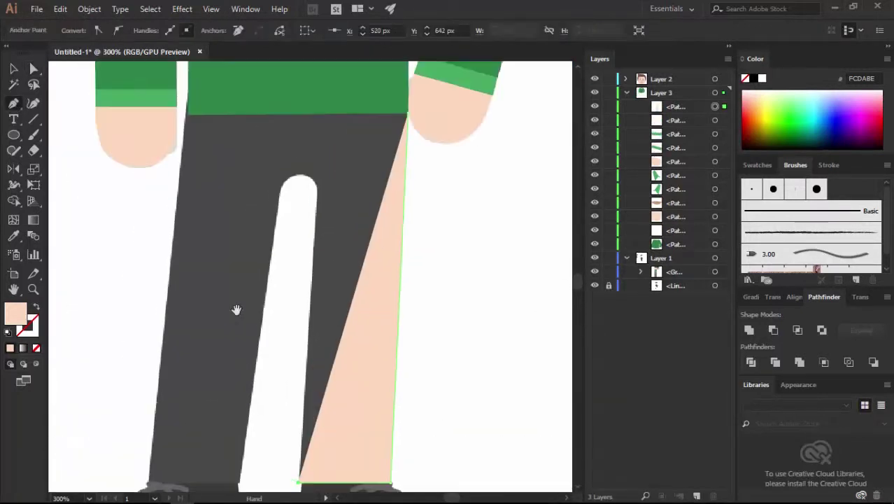
scroll(322, 203, "up", 1)
scroll(339, 229, "up", 1)
left_click(265, 229)
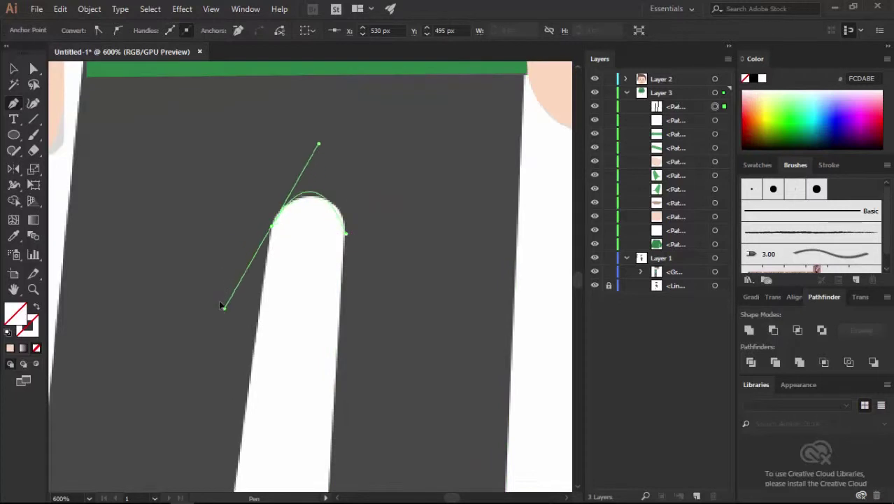
key("ctrl+z")
scroll(314, 200, "up", 1)
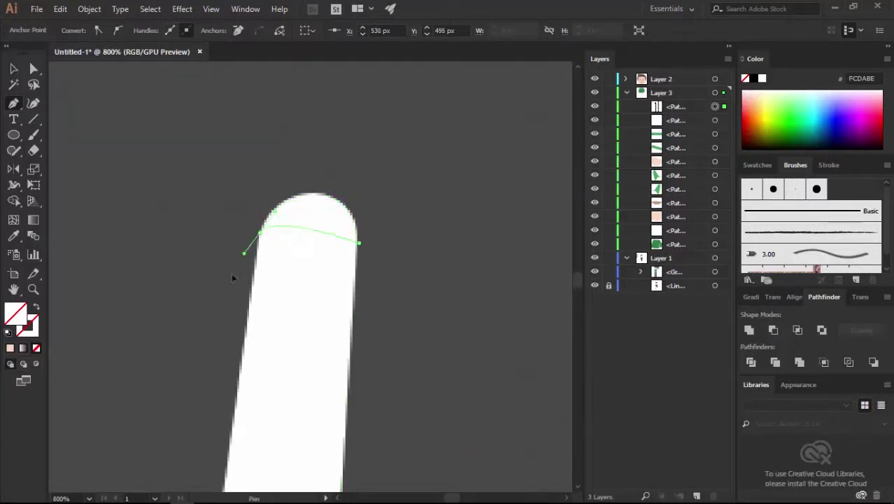
Step: Close the trouser outline and fill it blue-grey 4E6078
scroll(194, 328, "down", 1)
scroll(269, 324, "down", 1)
scroll(260, 413, "down", 3)
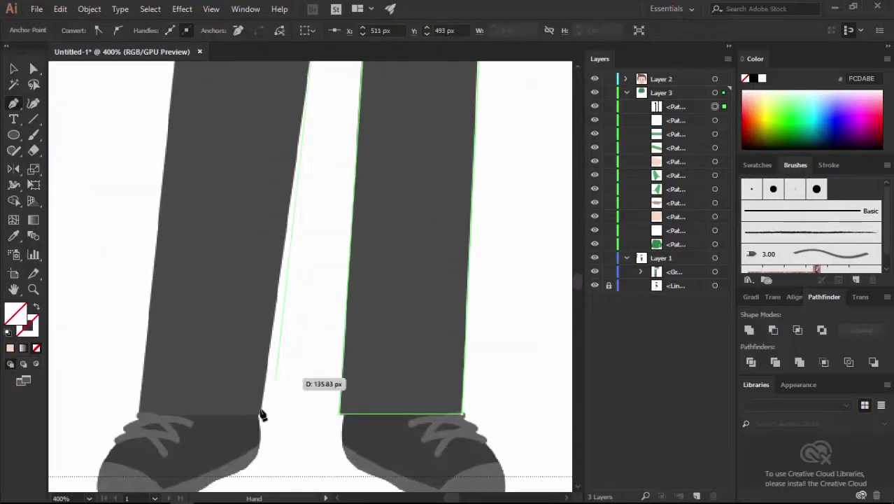
scroll(216, 294, "down", 1)
scroll(246, 259, "up", 2)
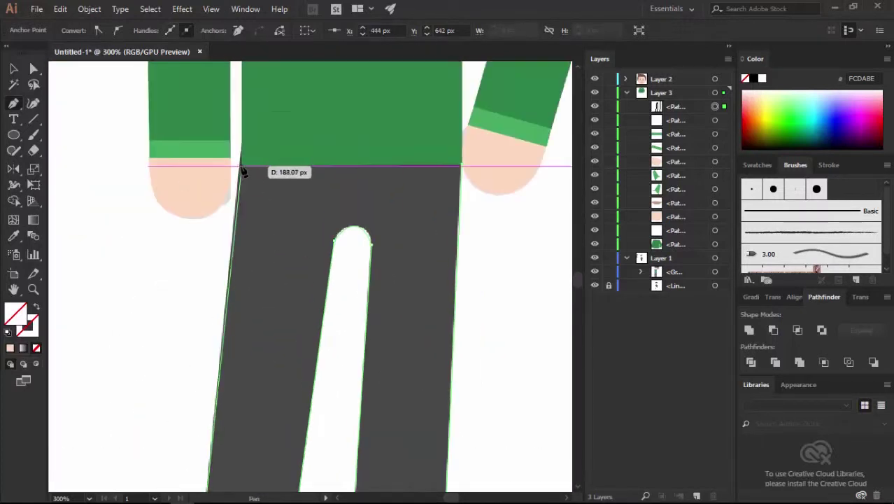
left_click(464, 170)
key("ctrl+0")
key("ctrl+1")
left_click(134, 150)
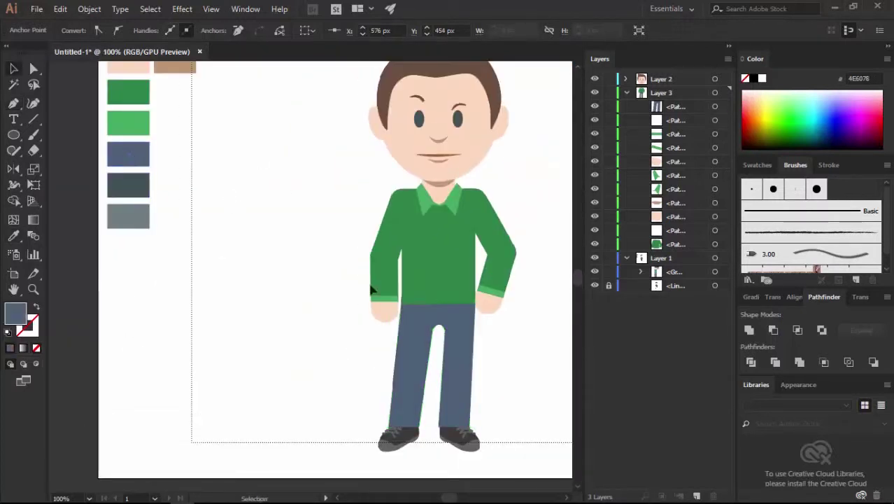
scroll(226, 260, "up", 2)
Step: Move the trousers path to the bottom of Layer 3
left_click(225, 259)
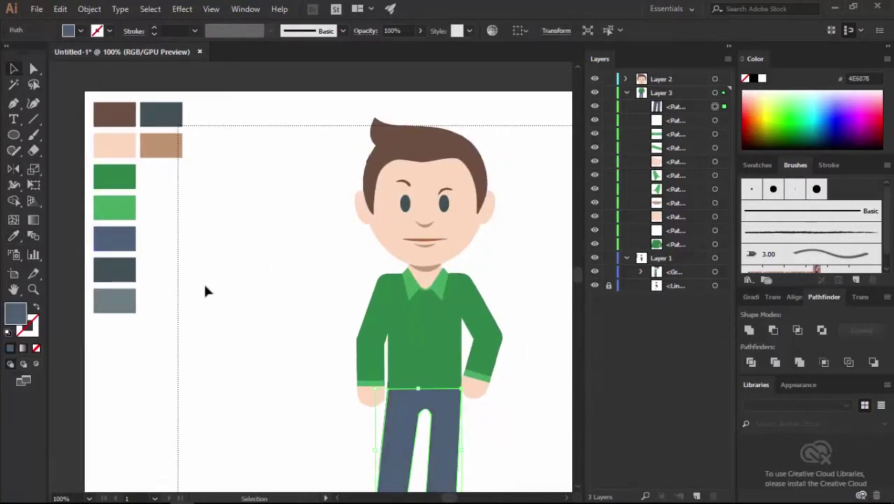
scroll(299, 342, "up", 1)
scroll(299, 341, "up", 3)
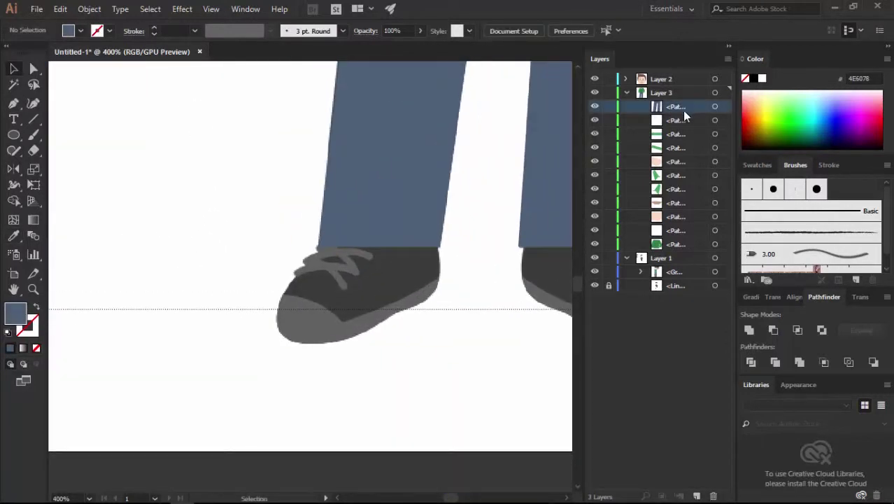
left_click_drag(684, 114, 672, 241)
scroll(485, 255, "down", 4)
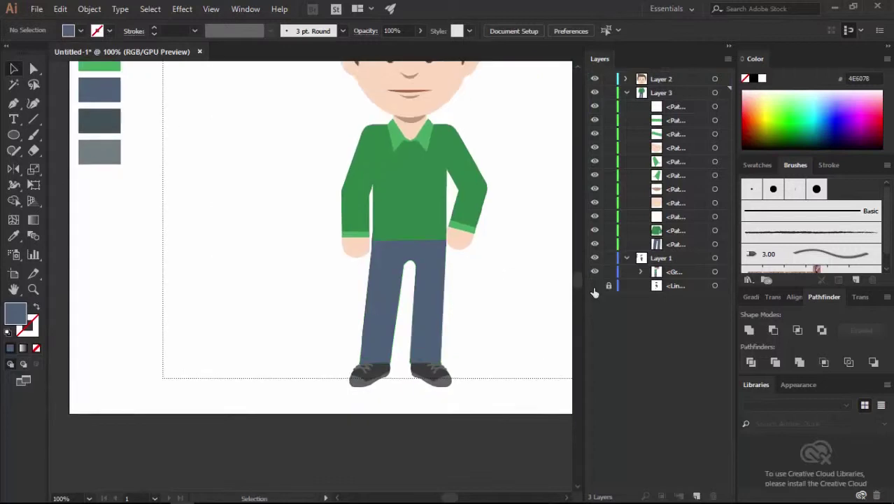
Step: Collapse Layer 3 and add a new Layer 4 directly below it
left_click(694, 494)
left_click(626, 106)
left_click_drag(661, 92, 661, 112)
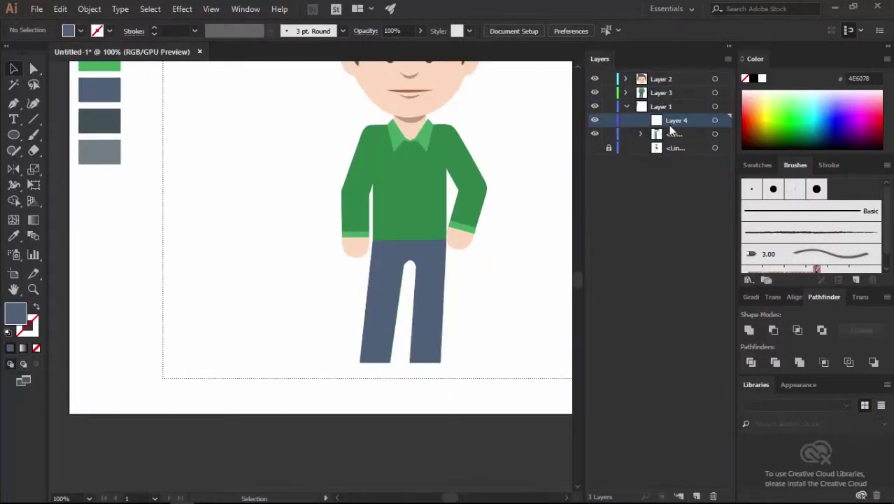
Step: Zoom in and start the left shoe upper outline at its back corner and lower edge
key("ctrl+plus")
scroll(424, 343, "up", 3)
scroll(510, 154, "down", 2)
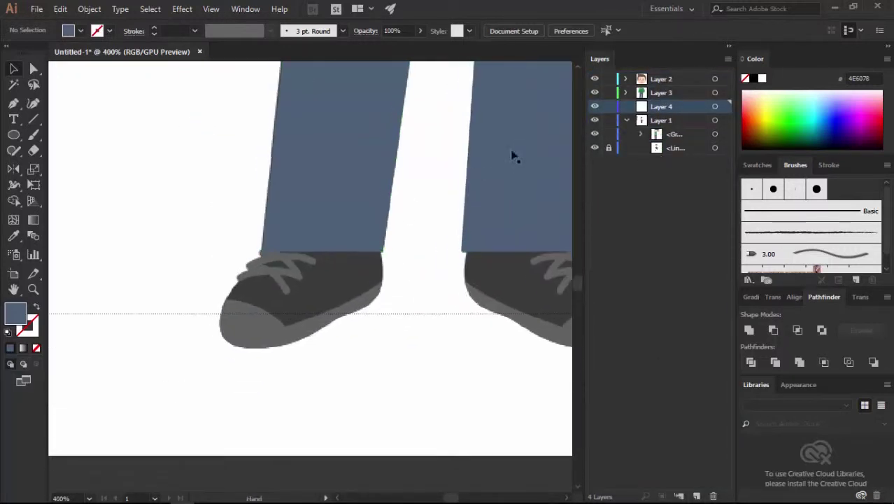
scroll(424, 271, "up", 2)
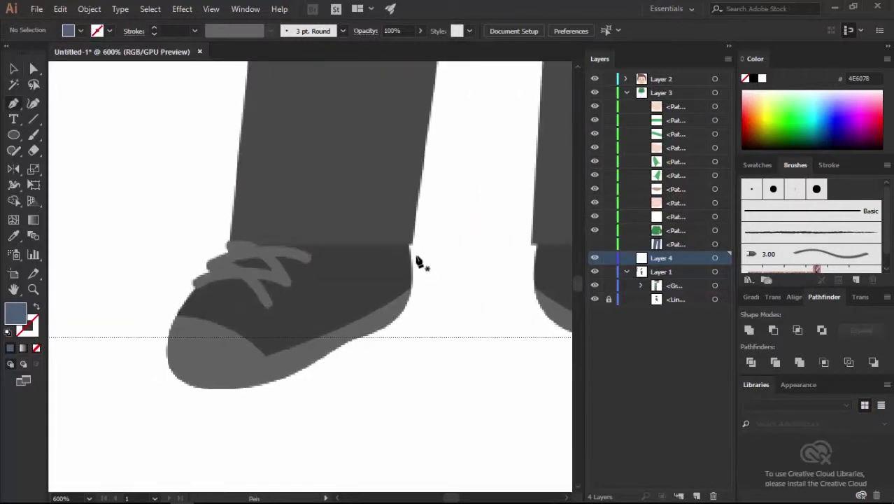
scroll(411, 250, "up", 1)
mouse_move(467, 250)
left_mouse_down()
mouse_move(460, 305)
mouse_move(415, 359)
left_mouse_up()
scroll(283, 399, "up", 2)
left_click(286, 391)
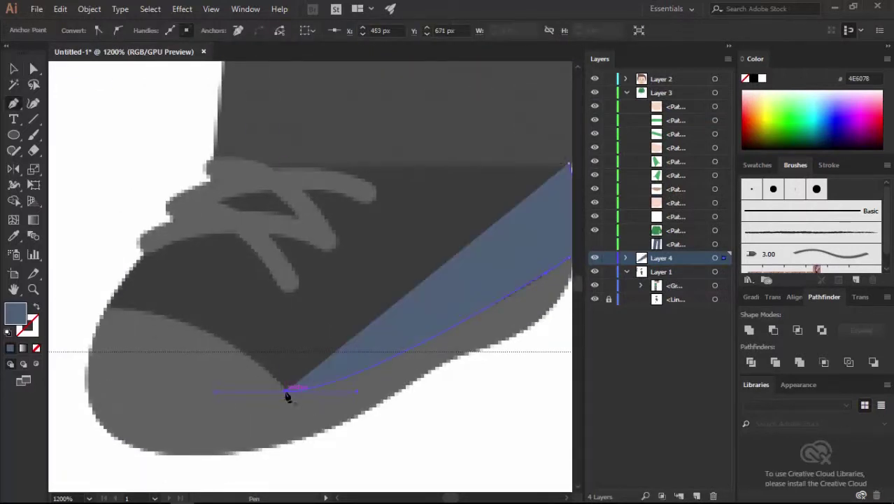
Step: Curve the outline around the toe cap and back across the top to finish it
scroll(241, 256, "down", 2)
scroll(150, 369, "up", 2)
left_click_drag(224, 364, 103, 368)
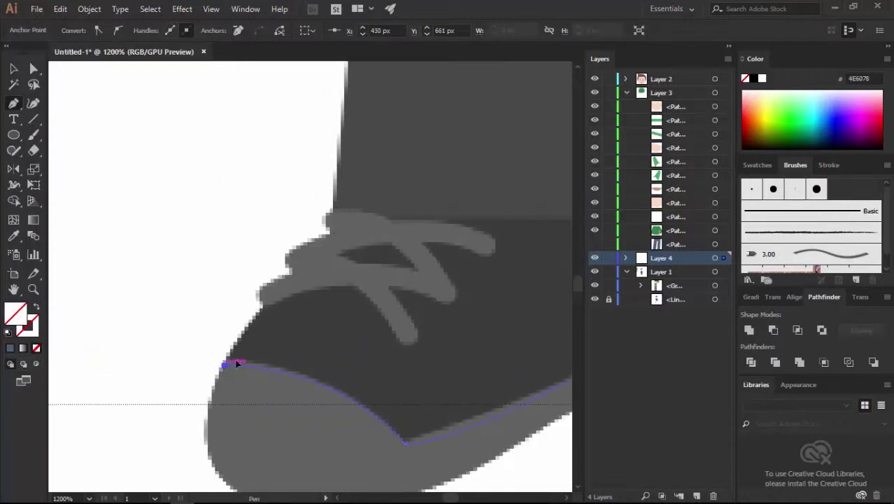
left_click_drag(236, 363, 295, 230)
left_click_drag(472, 226, 474, 236)
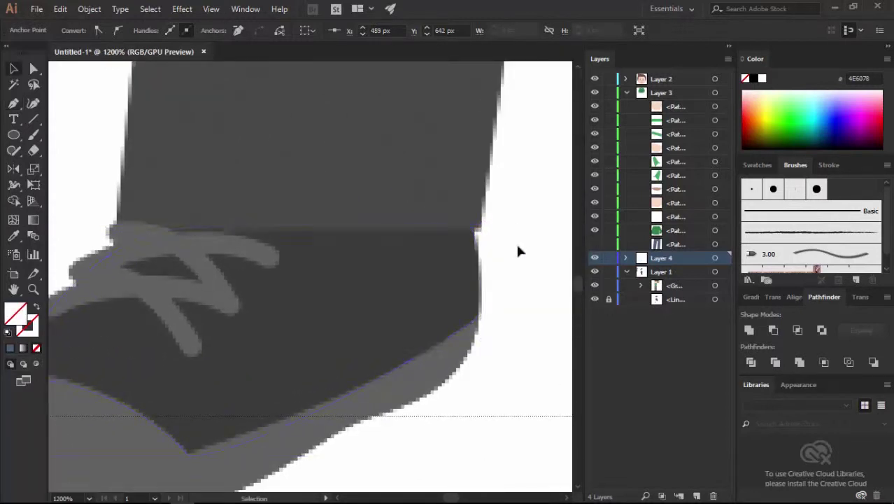
key("ctrl+minus")
key("ctrl+minus")
key("ctrl+minus")
key("ctrl+minus")
key("ctrl+minus")
Step: Fill the shoe upper with dark slate #425156 using the Eyedropper, then deselect it
key("i")
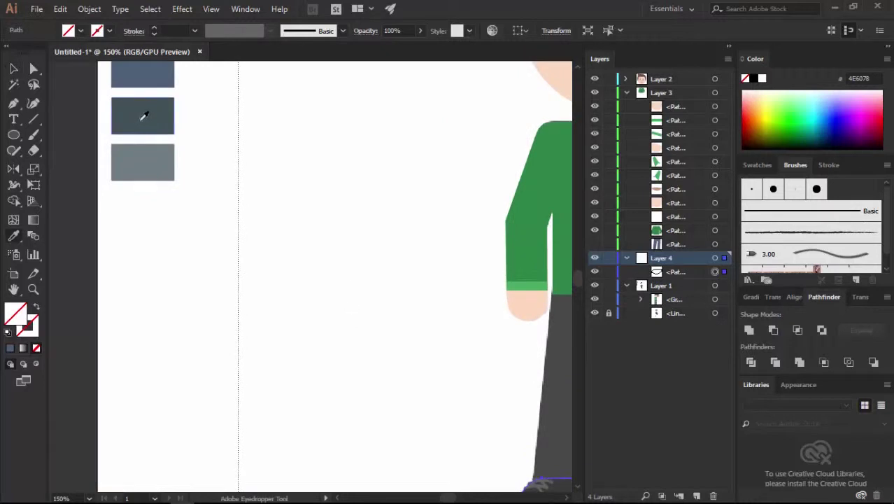
left_click(143, 115)
scroll(342, 318, "down", 5)
key("v")
scroll(353, 293, "up", 5)
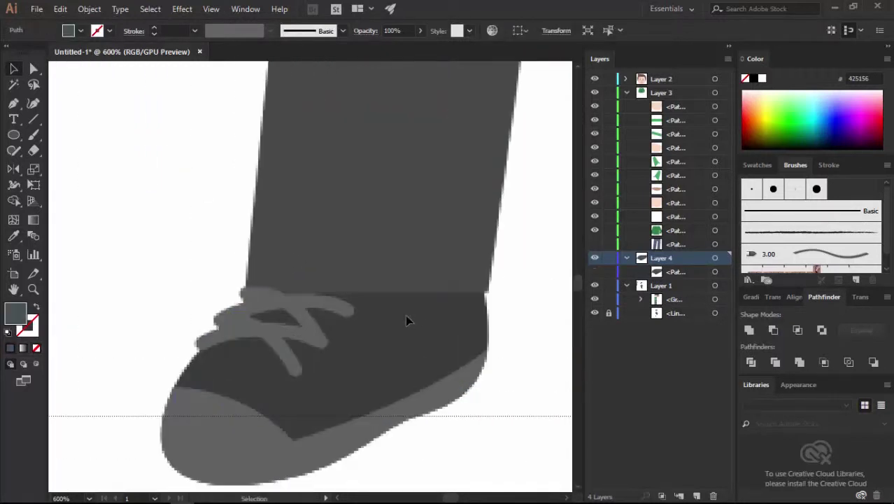
key("ctrl+shift+a")
scroll(490, 308, "up", 3)
Step: Trace a closed curved sole shape beneath the shoe upper
key("p")
left_click(595, 271)
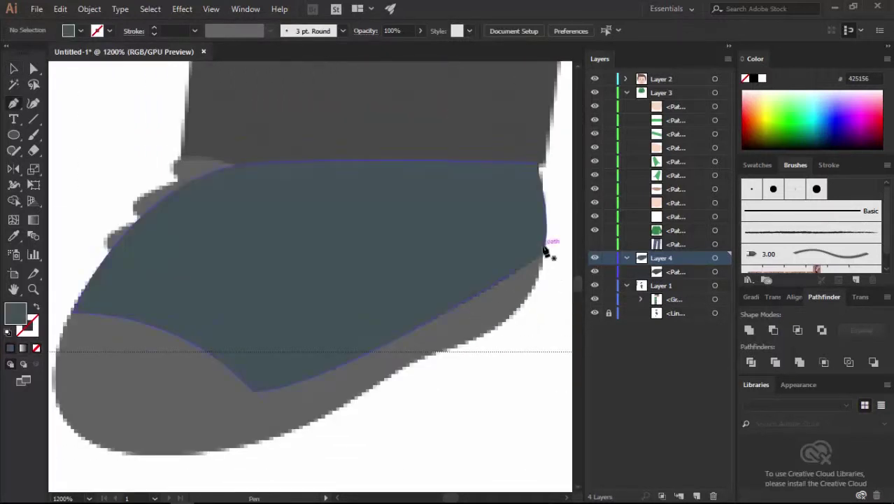
left_click_drag(545, 246, 446, 355)
mouse_move(393, 372)
left_mouse_down()
mouse_move(417, 335)
mouse_move(305, 369)
mouse_move(226, 405)
mouse_move(127, 298)
left_mouse_up()
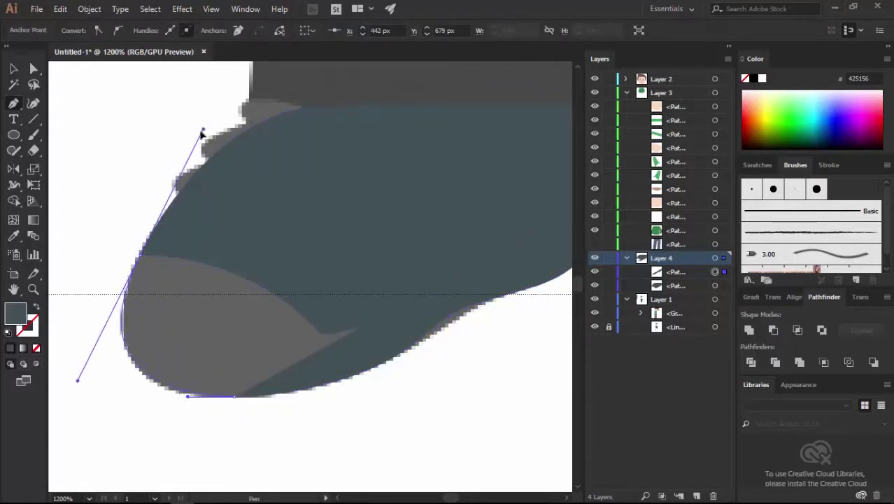
left_click_drag(203, 132, 195, 130)
left_click_drag(282, 219, 434, 231)
left_click(491, 222)
Step: Fill the sole with light grey #707C80 and deselect it
key("ctrl+minus")
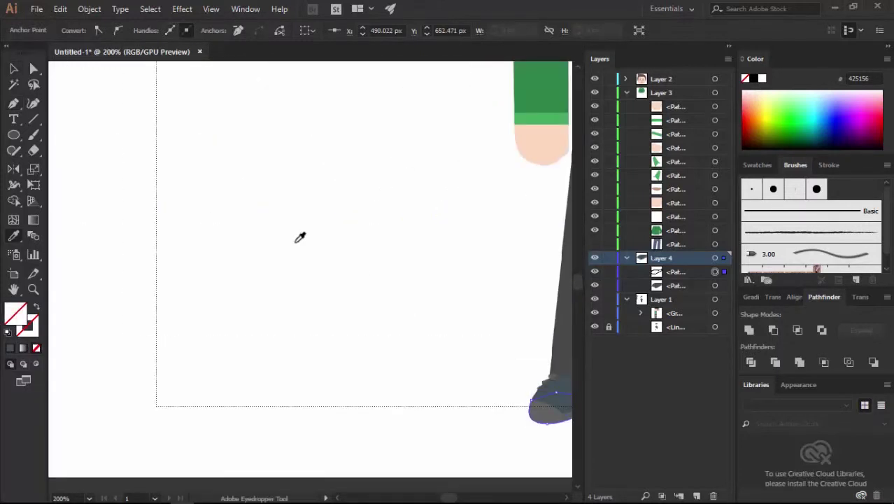
scroll(210, 224, "down", 10)
left_click(268, 265)
key("ctrl+plus")
key("ctrl+plus")
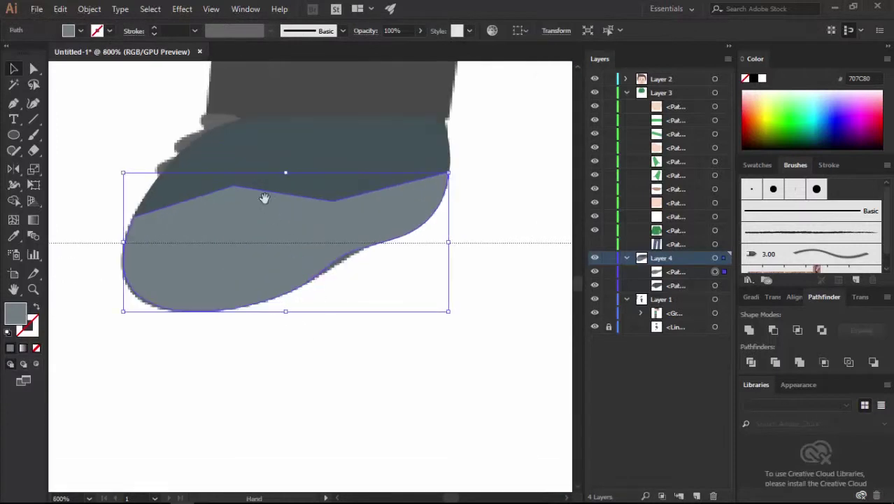
key("ctrl+plus")
key("ctrl+plus")
left_click(429, 324)
key("ctrl+minus")
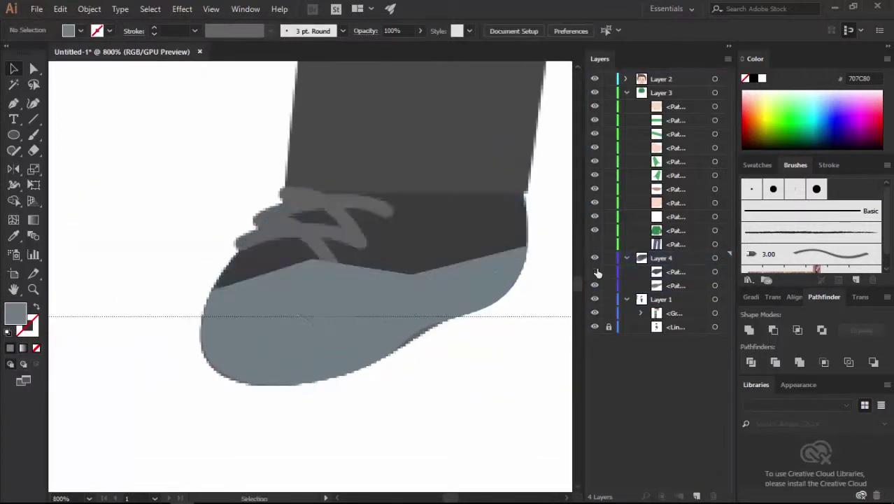
Step: Paint a test stroke and three light grey lace strokes across the shoe upper
key("ctrl+plus")
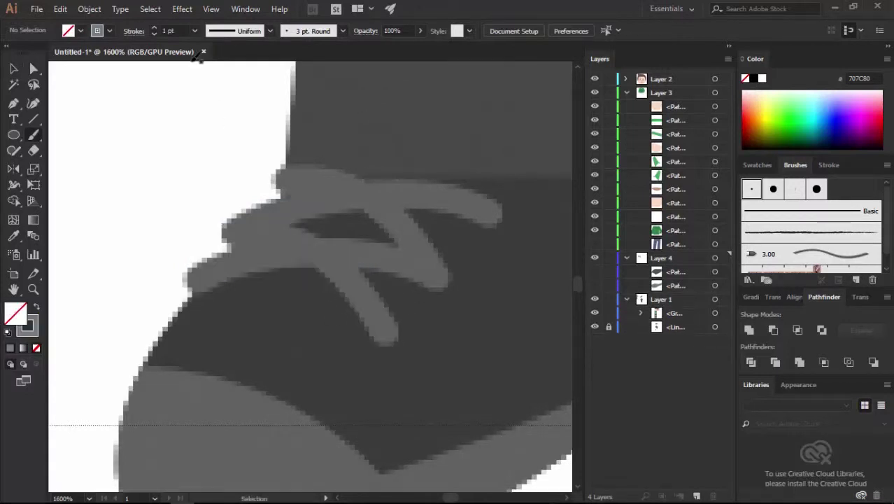
left_click_drag(116, 104, 150, 98)
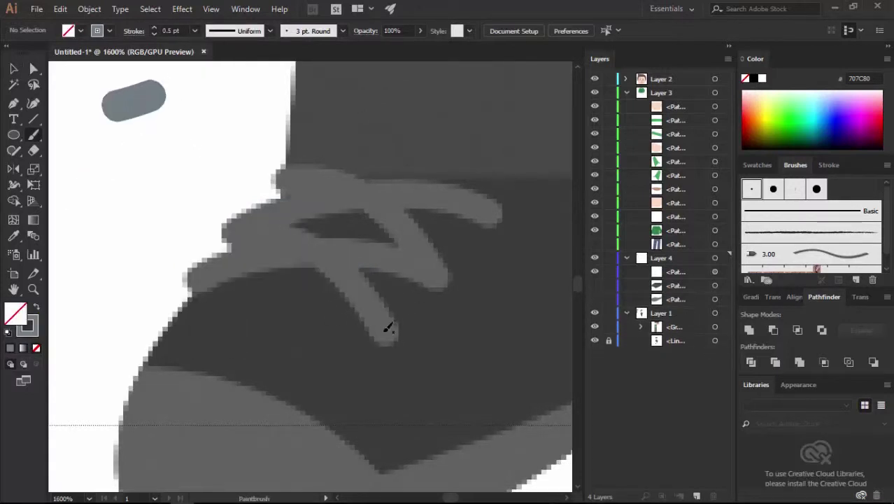
left_click_drag(389, 327, 224, 241)
left_click_drag(441, 280, 192, 280)
left_click_drag(210, 218, 494, 206)
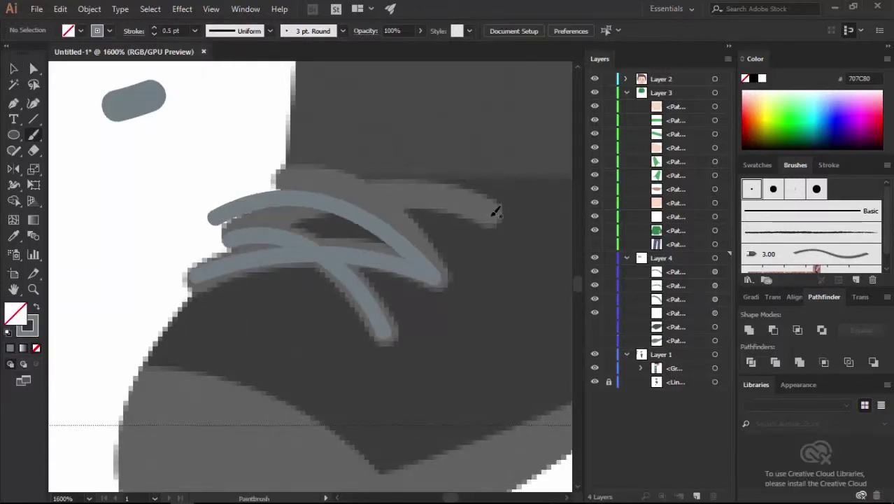
Step: Delete the stray test brush stroke and zoom back out to the whole shoe
key("v")
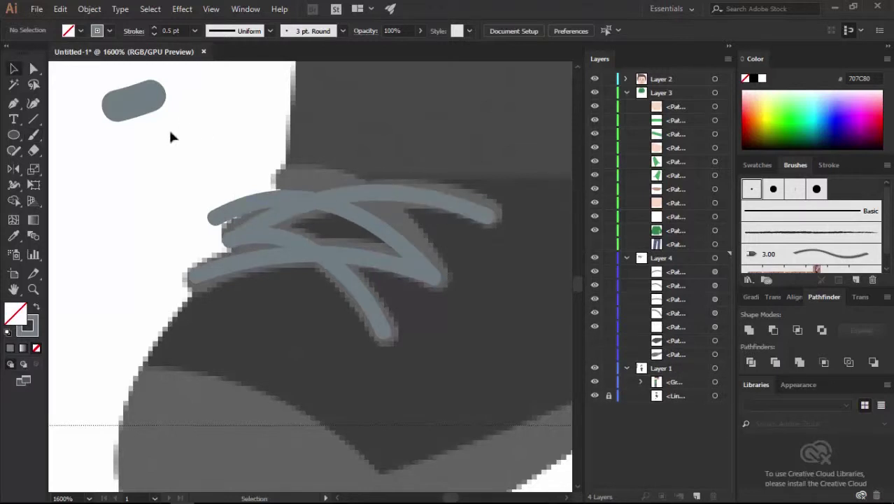
left_click(137, 101)
key("Delete")
key("ctrl+minus")
key("ctrl+minus")
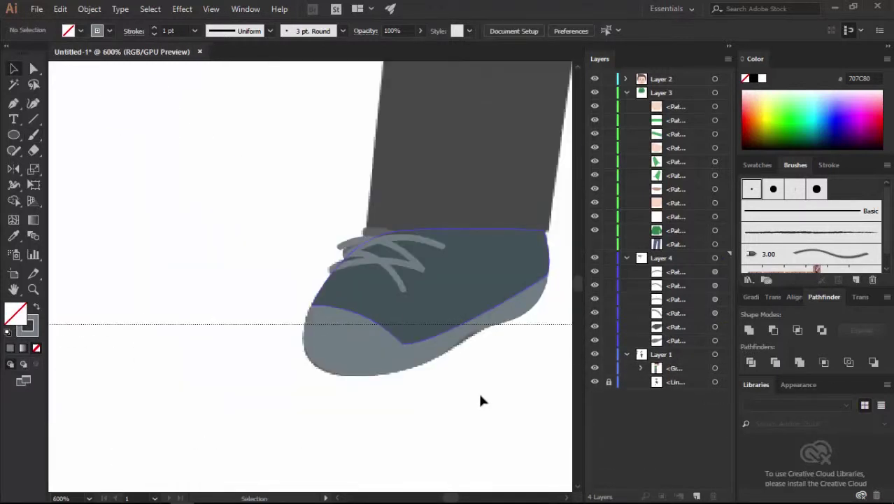
key("ctrl+minus")
key("ctrl+minus")
Step: Adjust the top edge of the shoe upper's outline with the Direct Selection tool
left_click(595, 246)
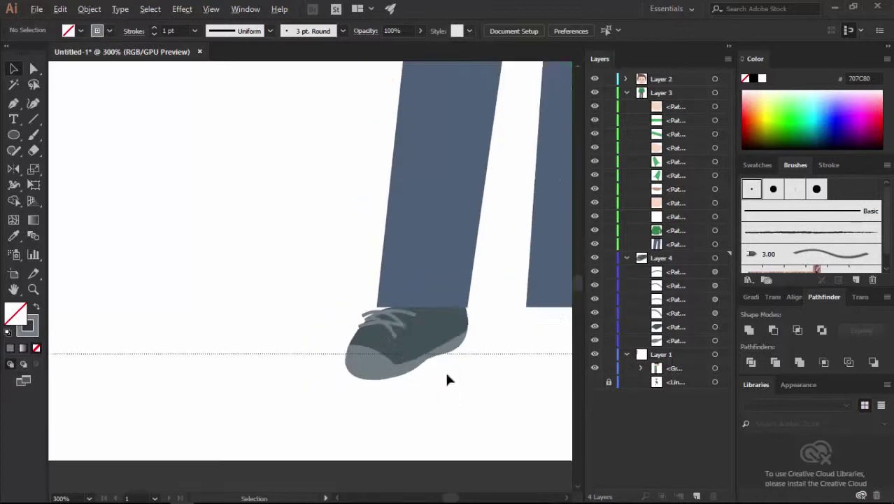
scroll(445, 369, "up", 3)
left_click(405, 279)
key("a")
left_click(277, 201)
key("v")
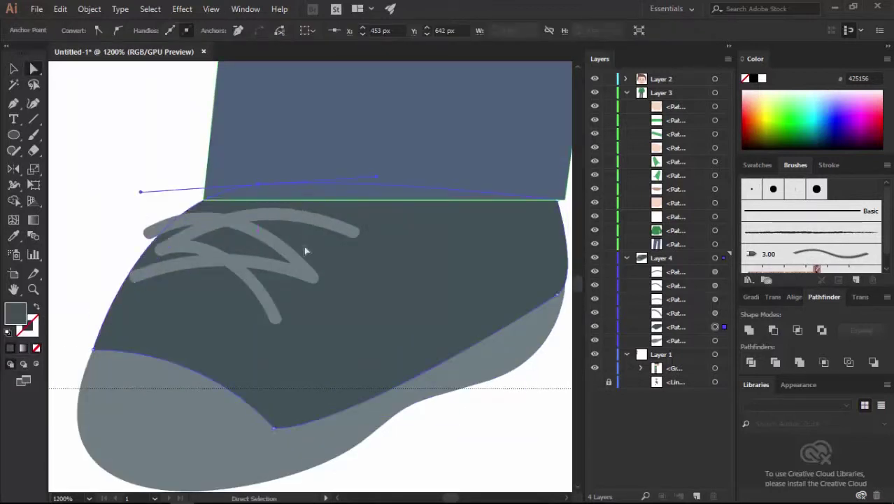
key("ctrl+minus")
key("ctrl+minus")
key("ctrl+minus")
left_click(389, 315)
Step: Select all parts of the left shoe and group them
scroll(154, 419, "up", 2)
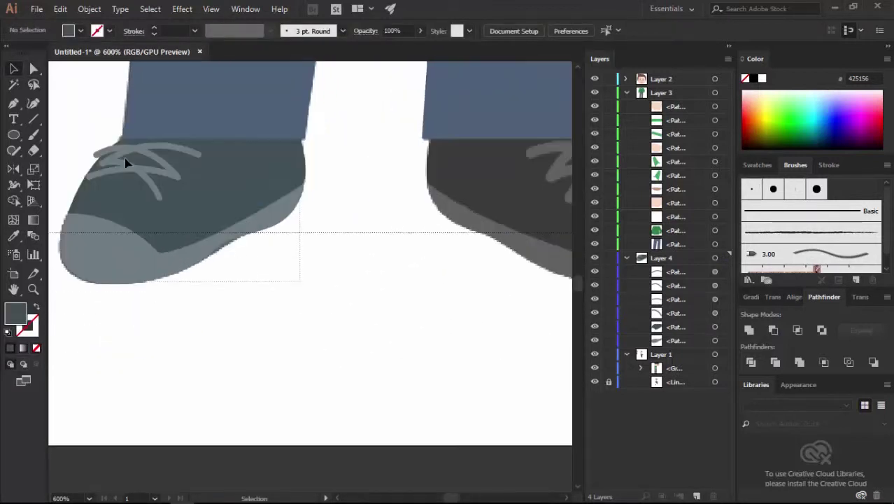
left_click(133, 168)
key("ctrl+g")
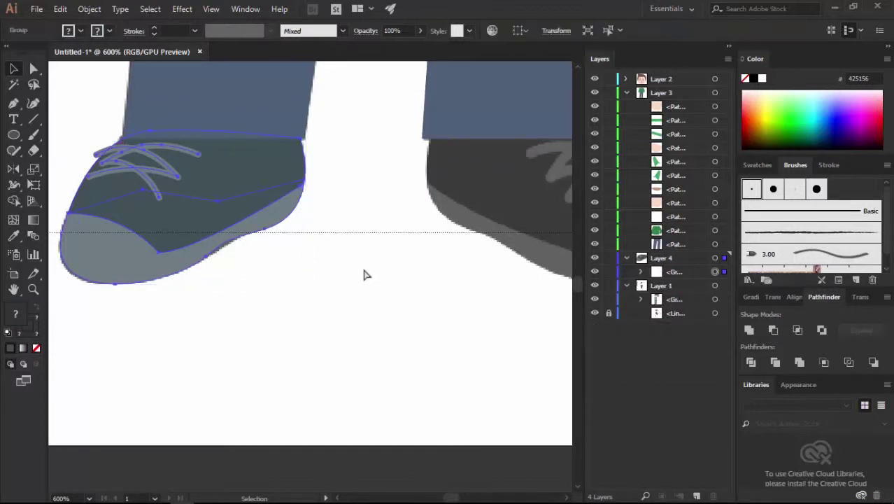
key("ctrl+minus")
Step: Make a vertically reflected copy of the shoe and move it over the right foot
right_click(253, 222)
mouse_move(292, 351)
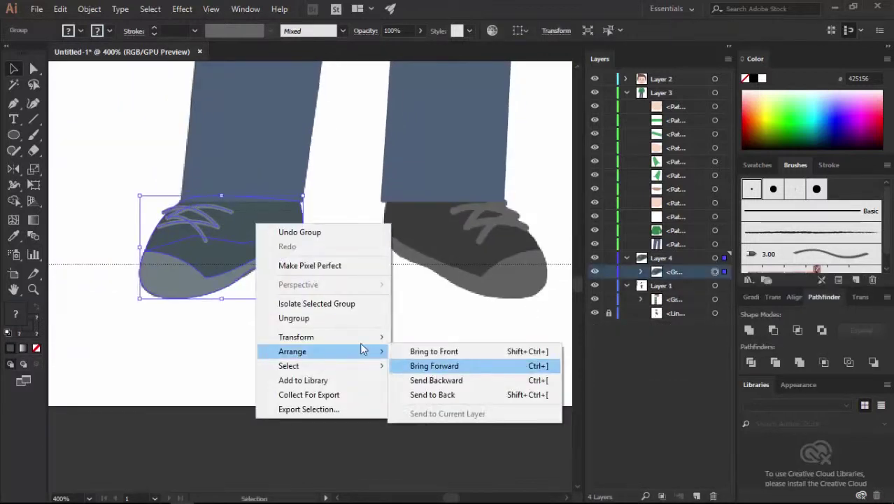
left_click(440, 380)
key("ctrl+minus")
left_click_drag(225, 291, 389, 293)
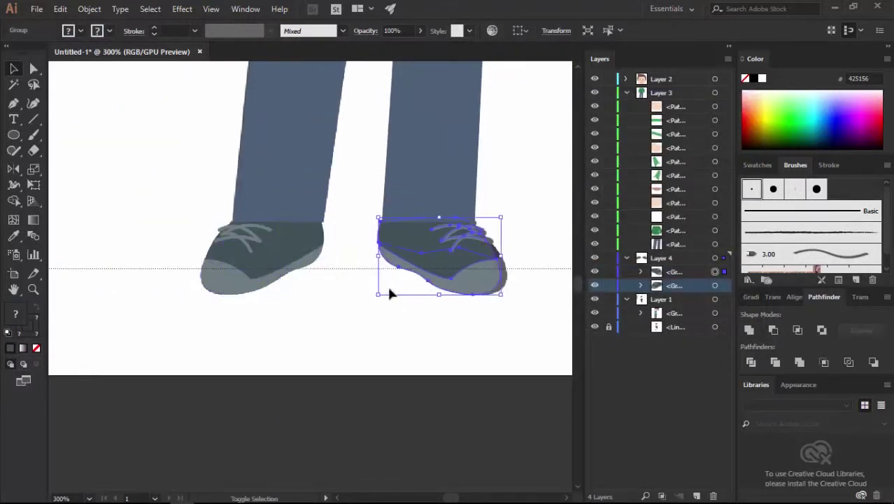
left_click(518, 312)
key("ctrl+minus")
Step: Zoom out to the whole character and collapse Layer 4 in the Layers panel
key("ctrl+minus")
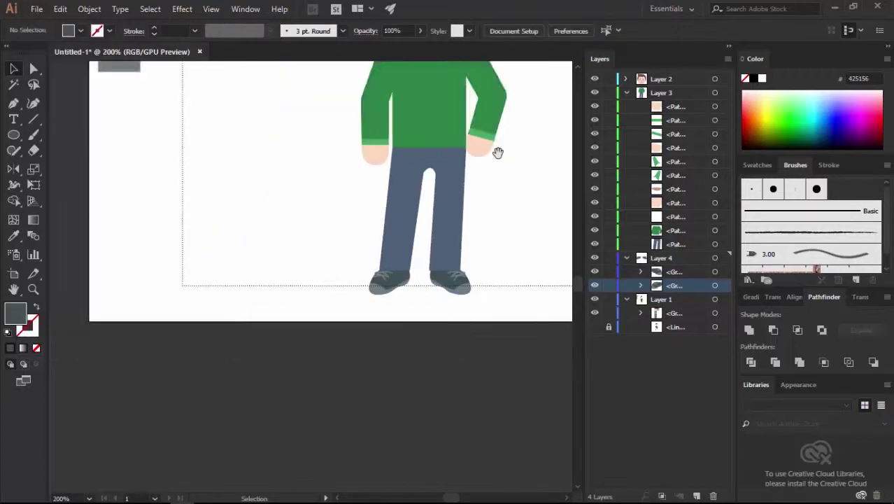
key("ctrl+minus")
left_click(626, 258)
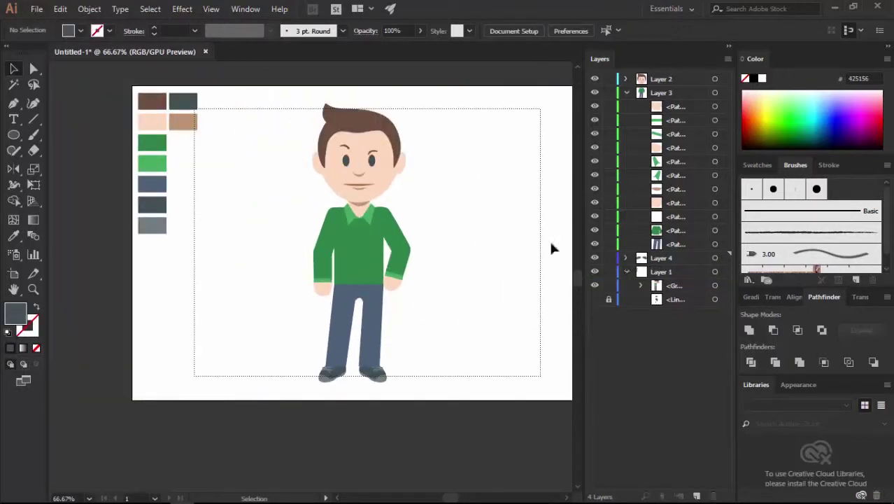